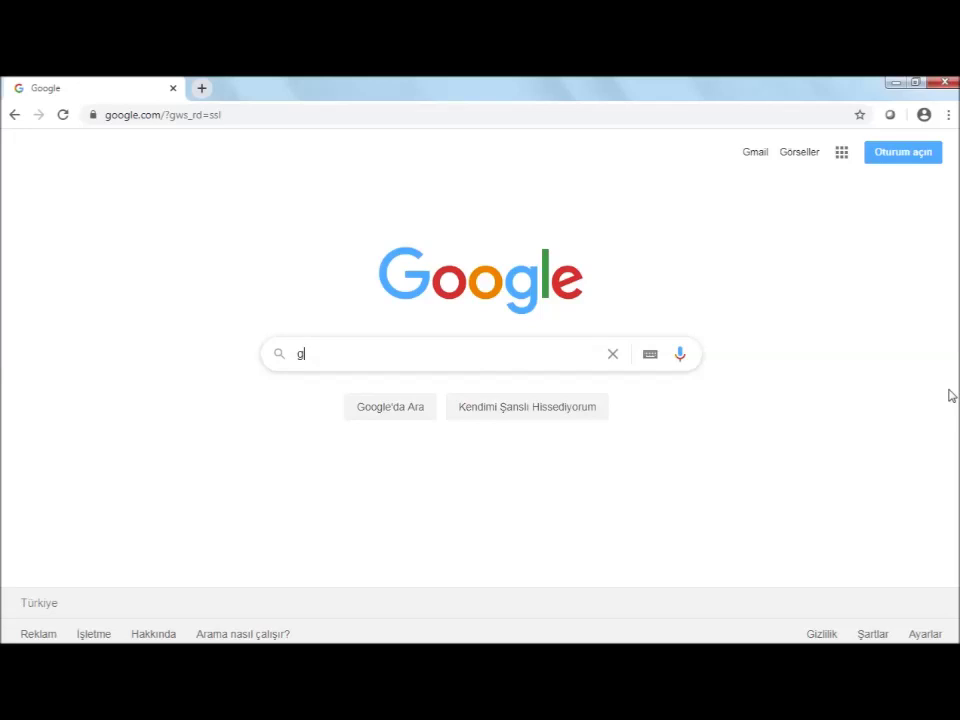
Search Google for 'google form' and scroll through the results
type("form")
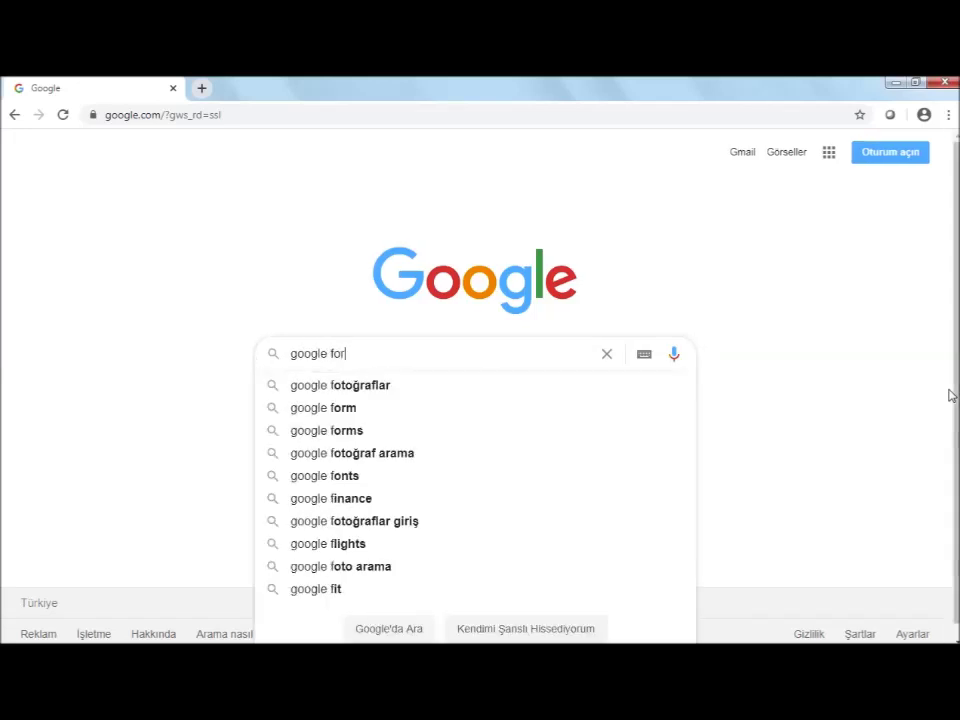
key("Return")
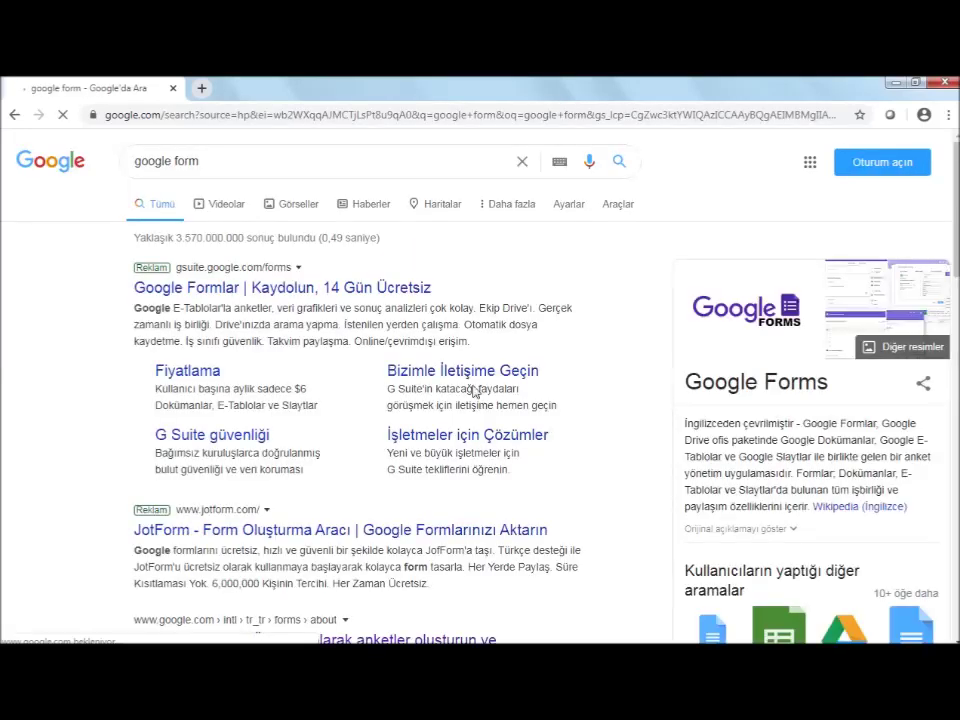
scroll(474, 388, "down", 4)
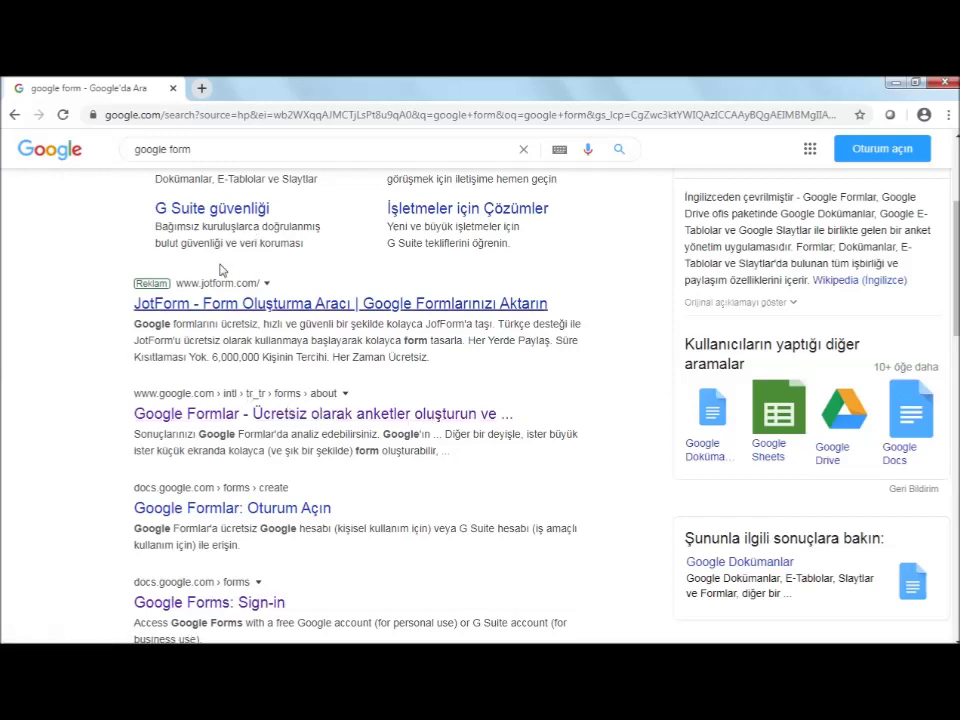
Open Google Formlar from the results, pick the account and sign in with its password
left_click(199, 422)
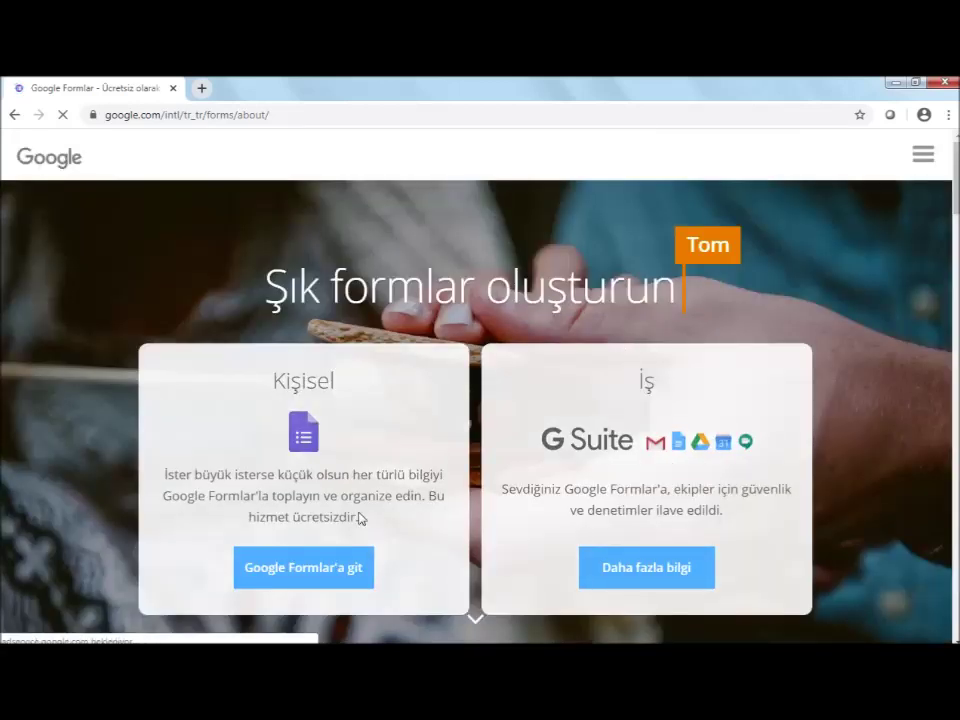
left_click(285, 576)
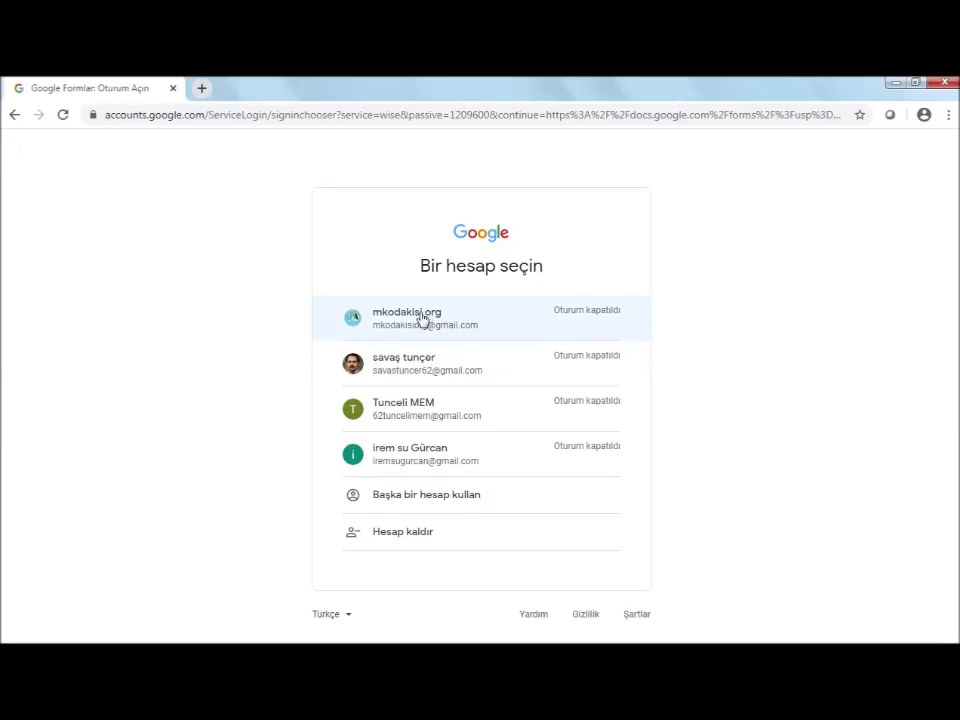
left_click(421, 318)
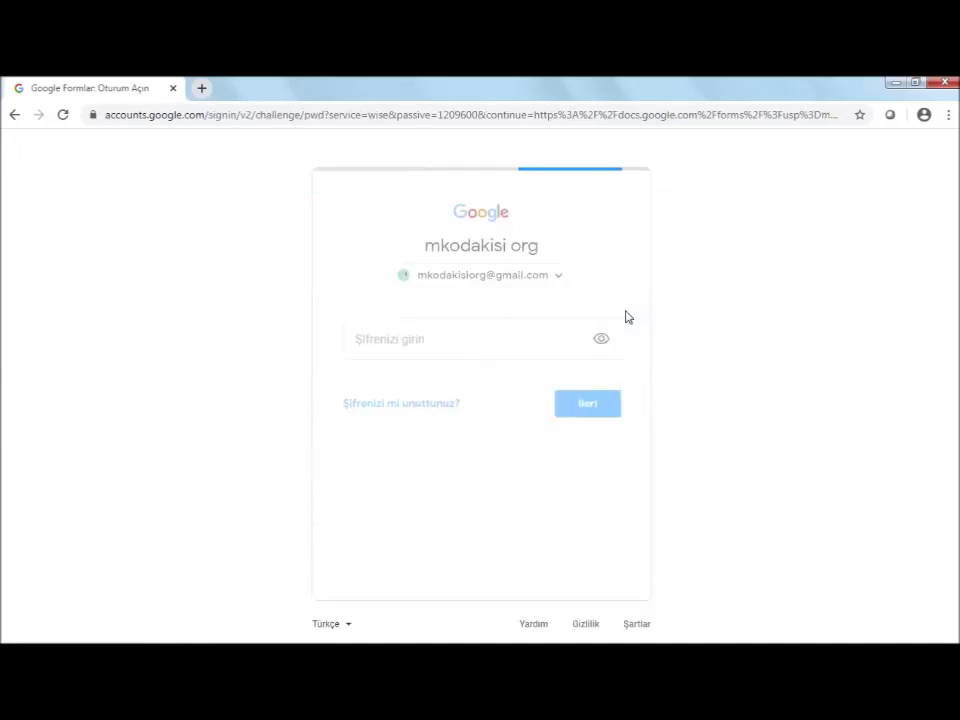
left_click(568, 440)
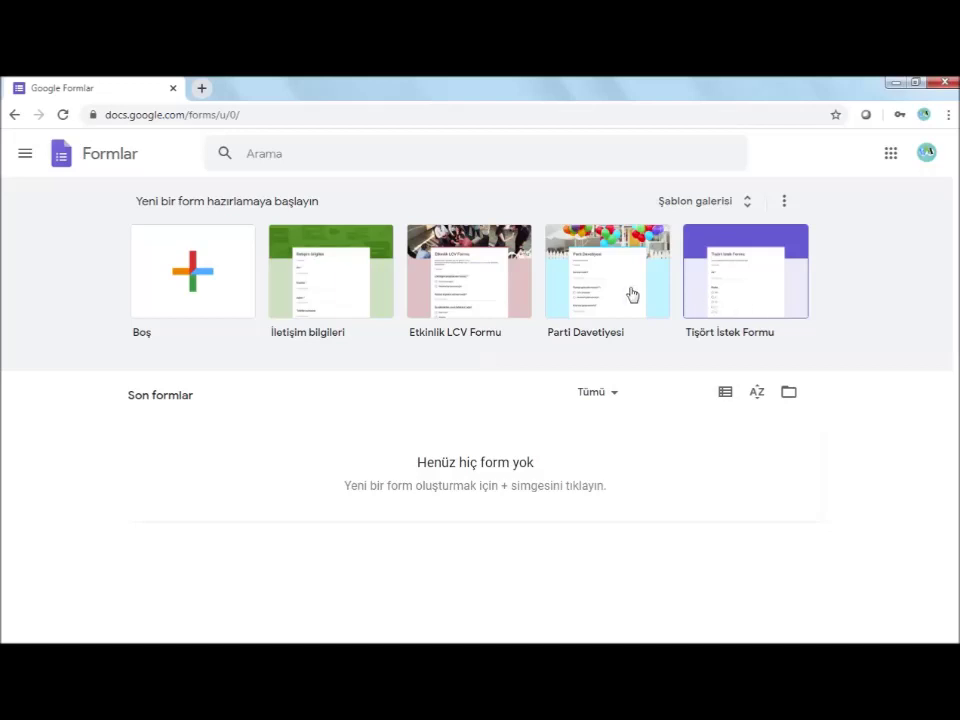
Start a blank form and name the file 'Memnuniyet Anketi'
left_click(199, 273)
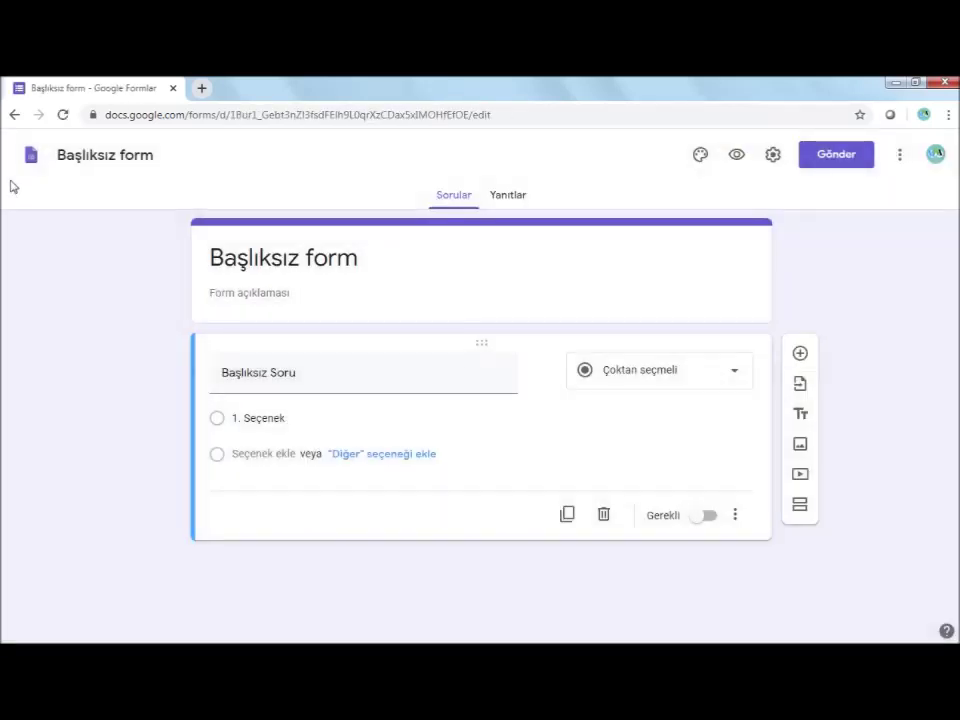
left_click(105, 155)
type("Memnuniyet Anketi")
Title the form 'Munzur'da Kod Akışı Üye Memnuniyet Anketi' and paste the site-performance description
left_click(371, 258)
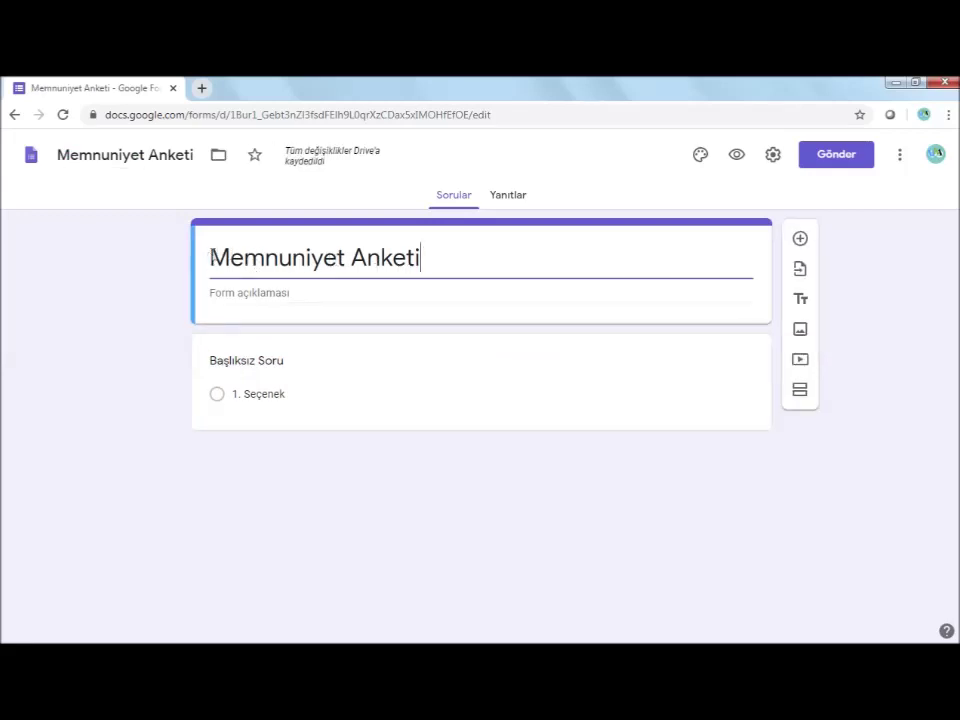
type("Munzur'")
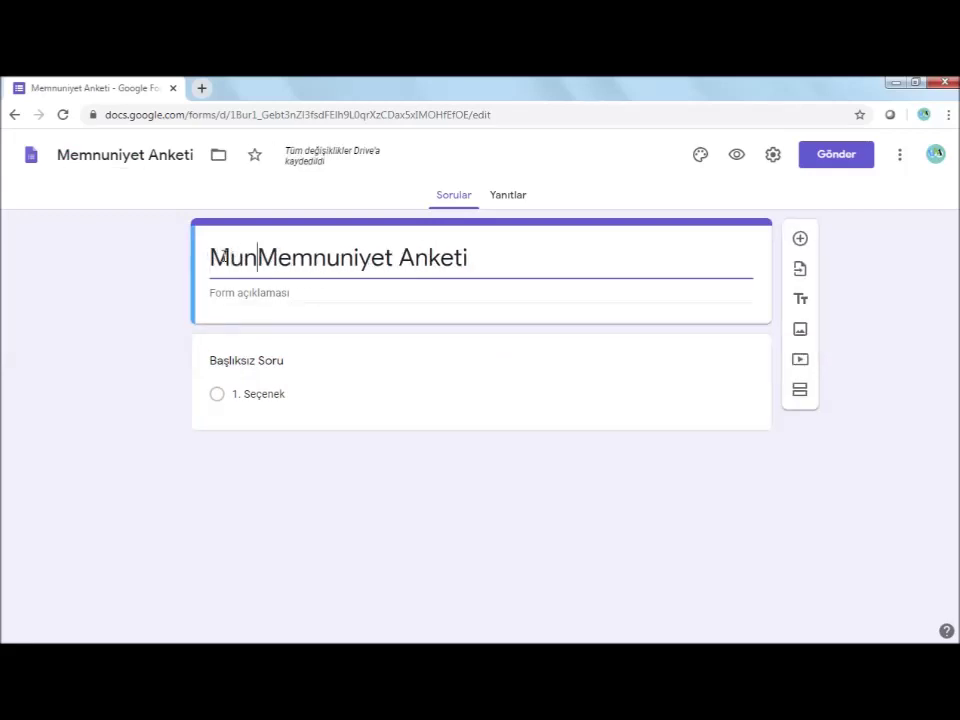
type("da Kod A")
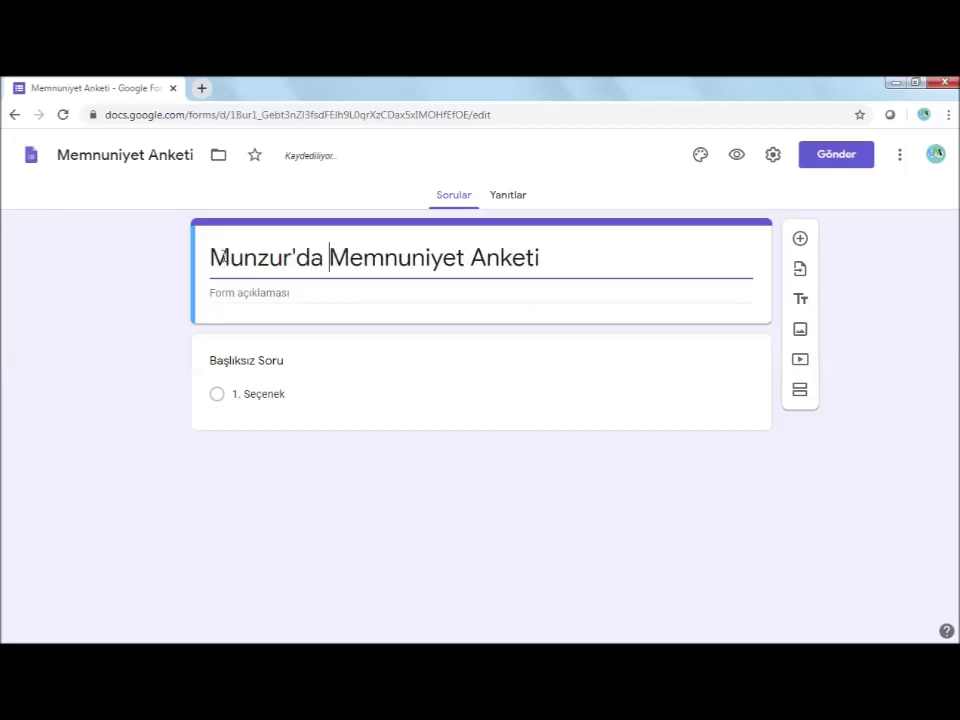
type("kışı ")
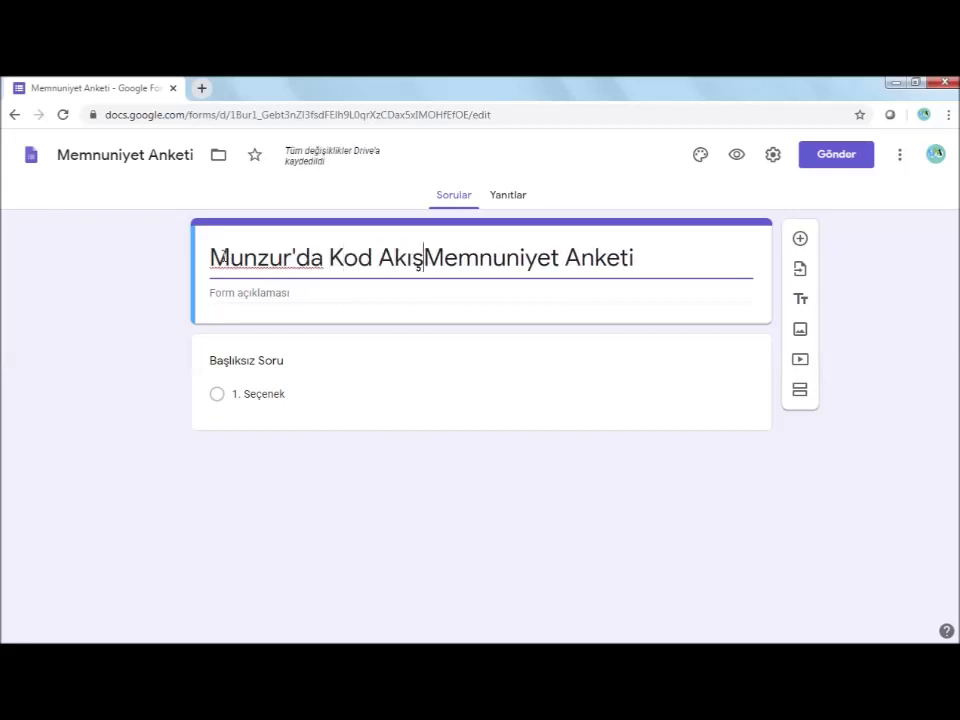
type("Üye")
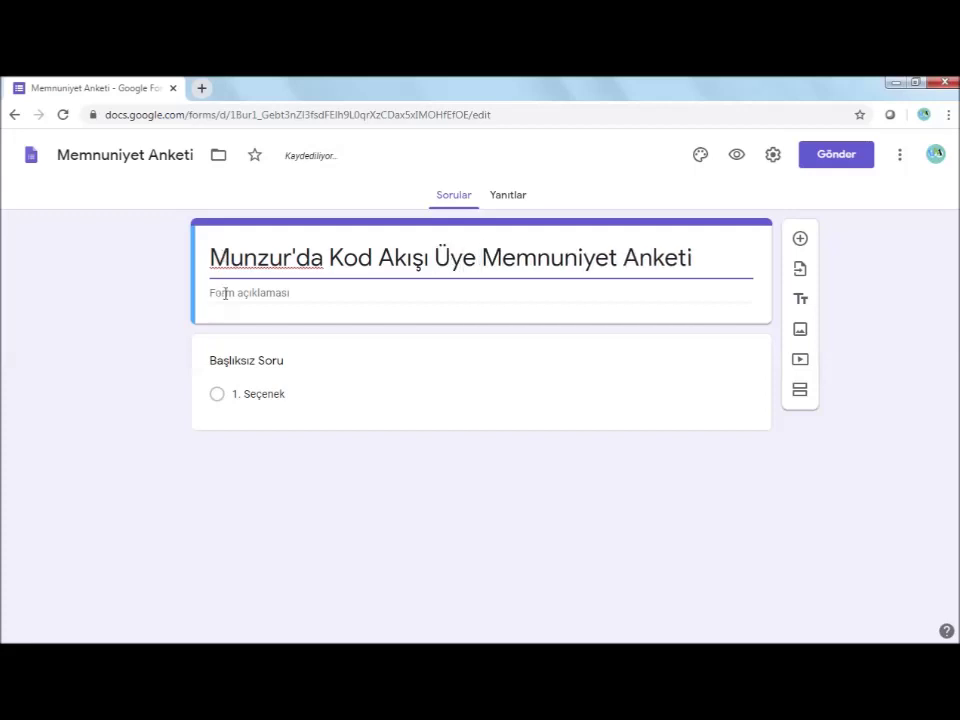
left_click(249, 293)
type("Bu anket sitemizin performansını ölçmek amacıyla yapılmaktadır")
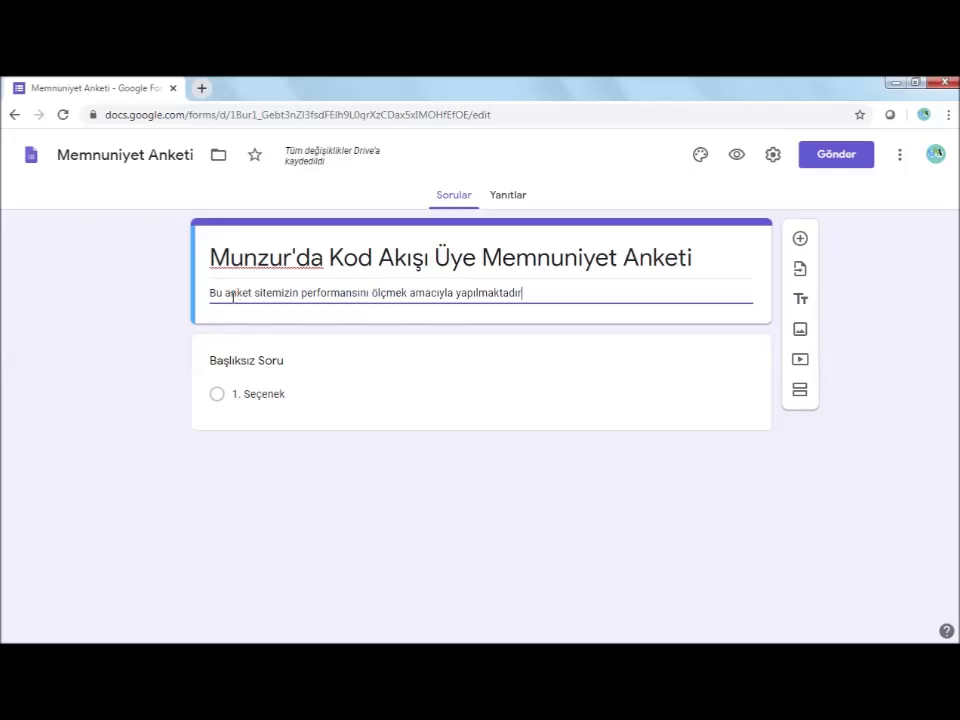
left_click(259, 363)
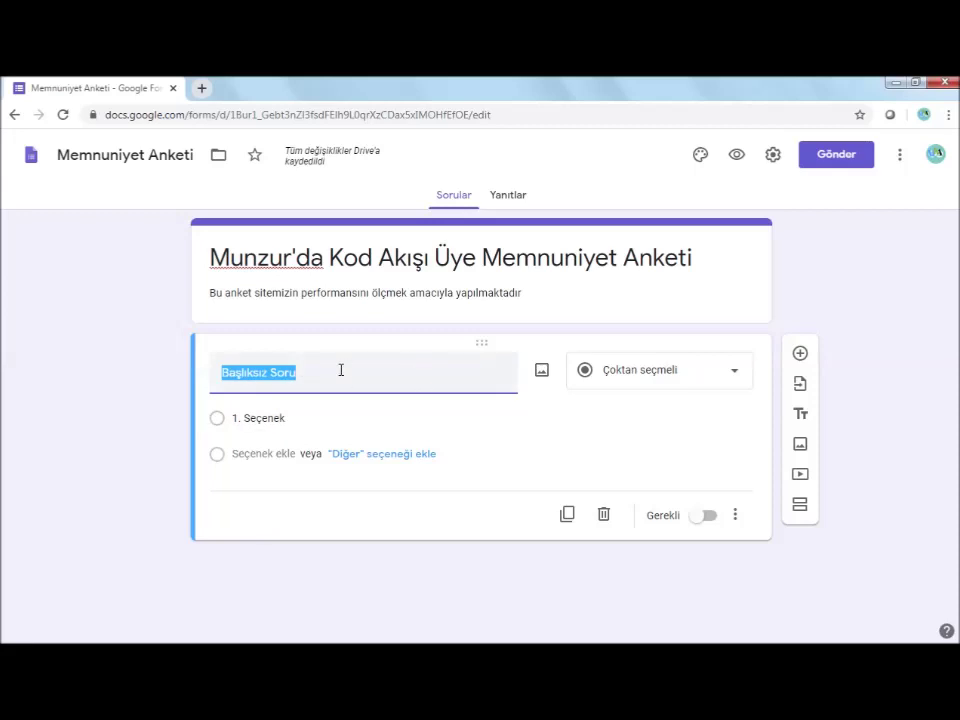
Make question one a required Çoktan seçmeli 'Sitemize Üye misiniz?' with options Evet and Hayır
left_click(740, 376)
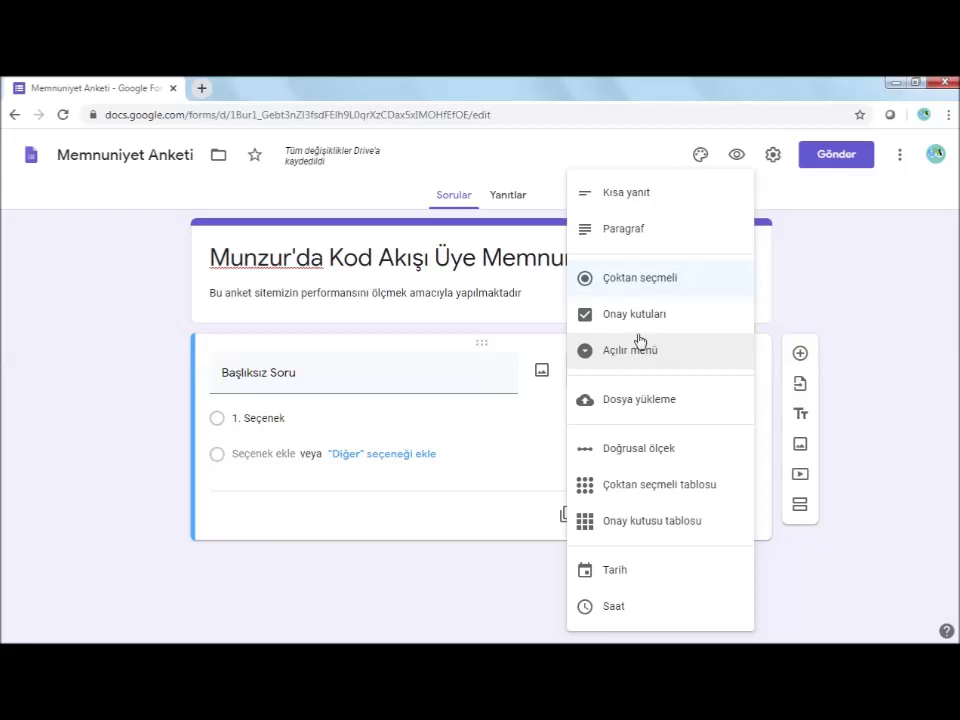
left_click(623, 281)
left_click(278, 379)
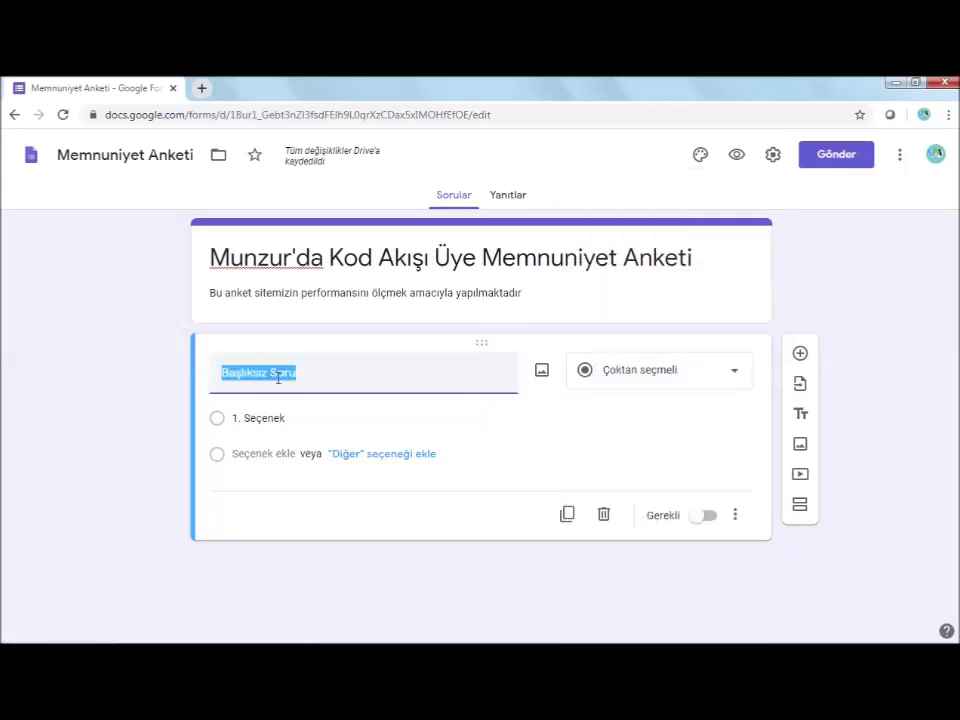
type("Sitemize Üye")
type("miz")
type(" misiniz")
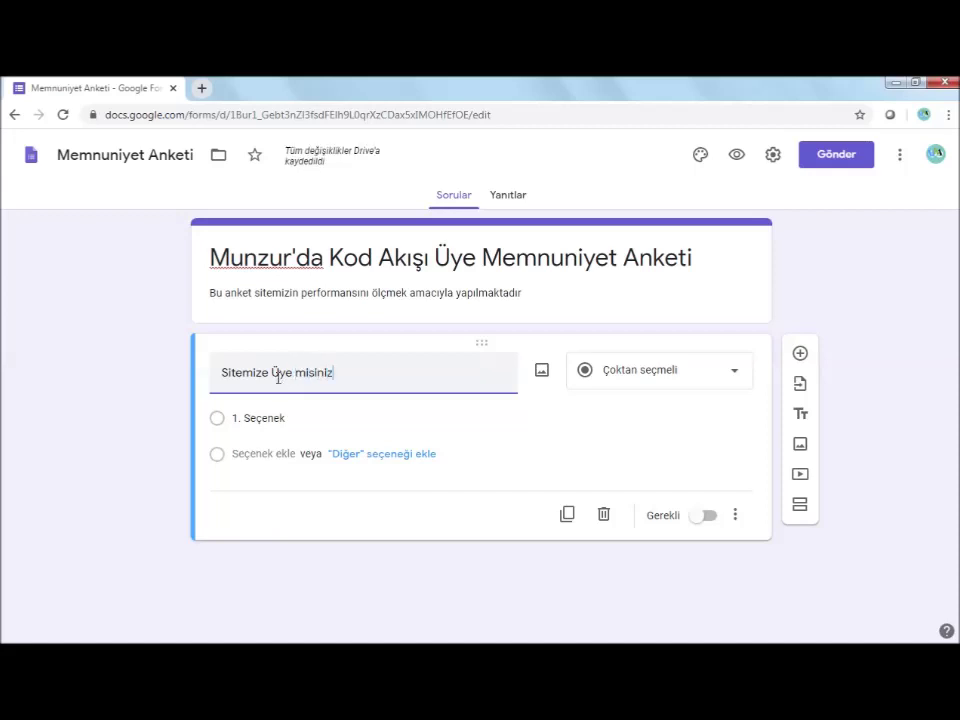
type("?")
left_click(259, 424)
type("Evet")
left_click(251, 454)
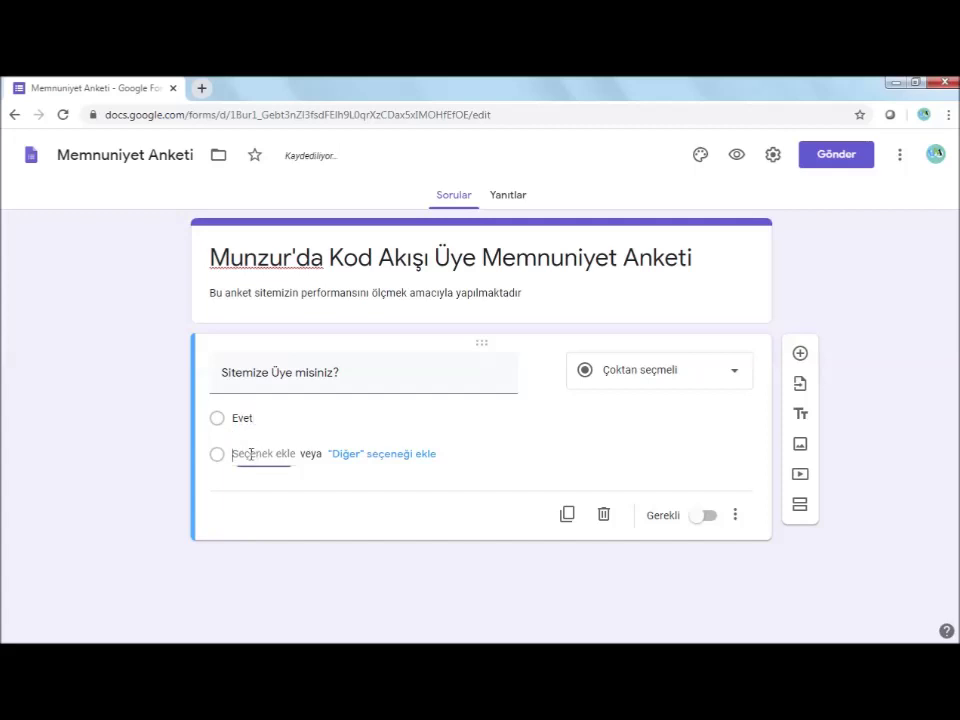
type("Hayır")
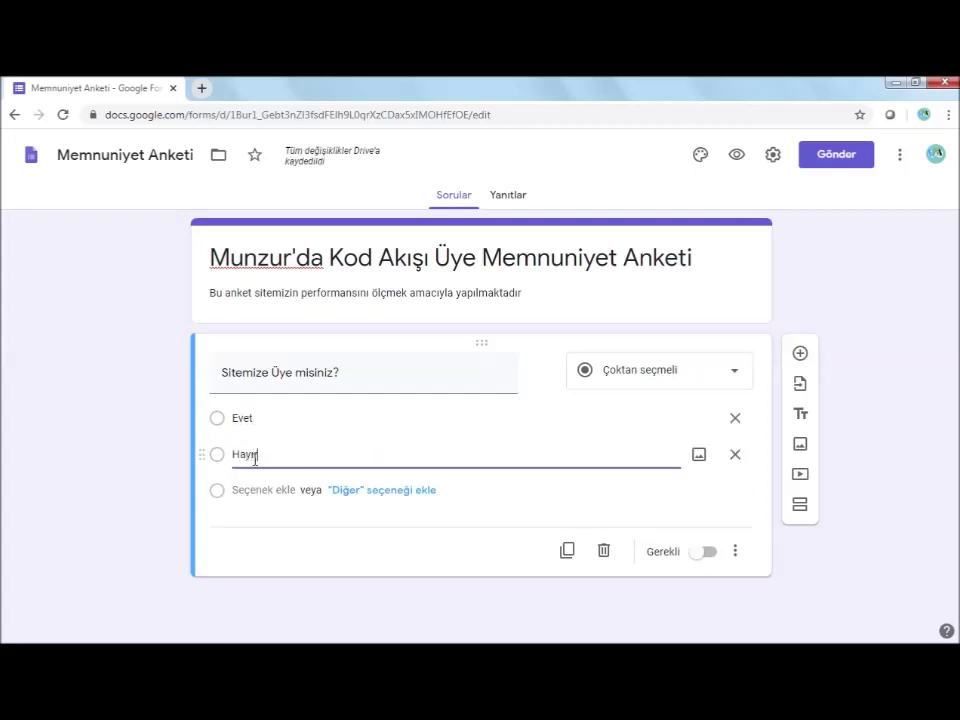
left_click(690, 525)
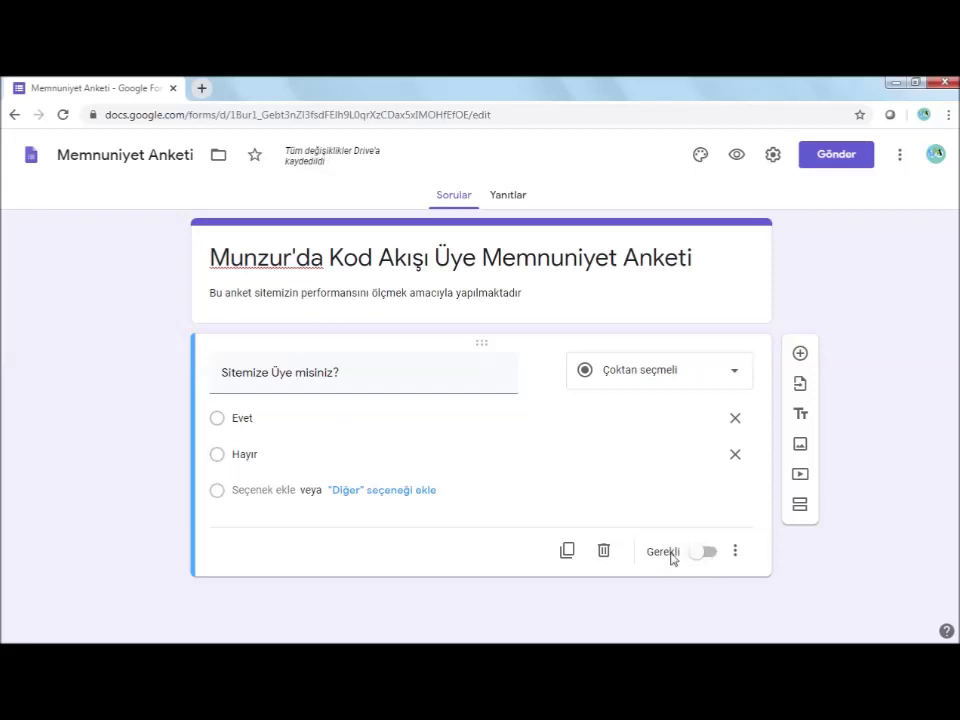
left_click(709, 556)
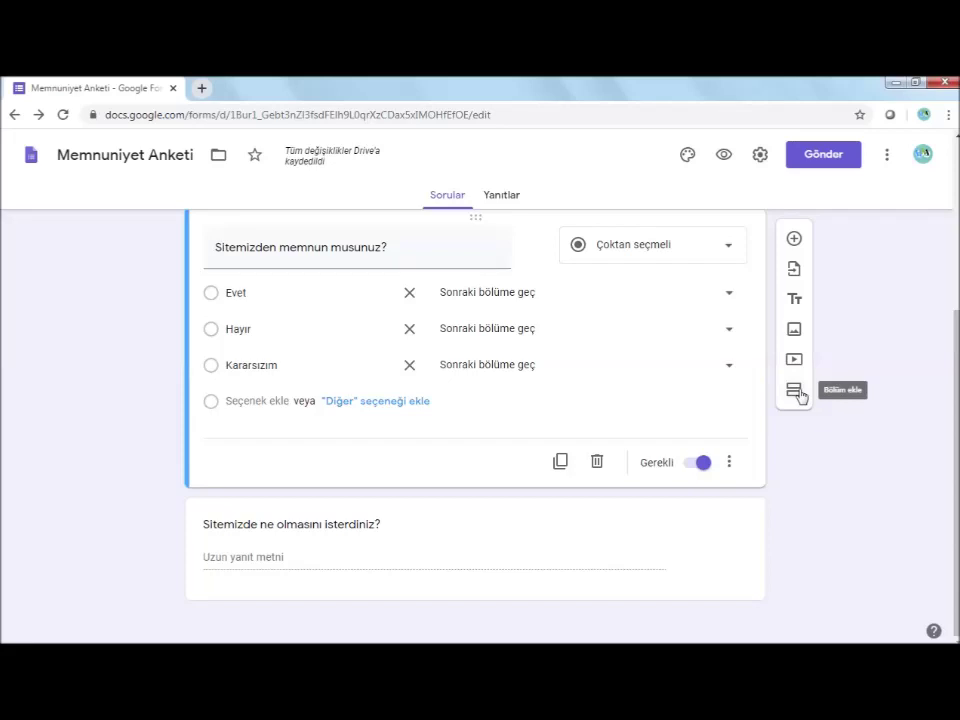
Add section 'Siteden Beklentiler' for the paragraph question and delete 'Sitemizden memnun musunuz?'
left_click(797, 392)
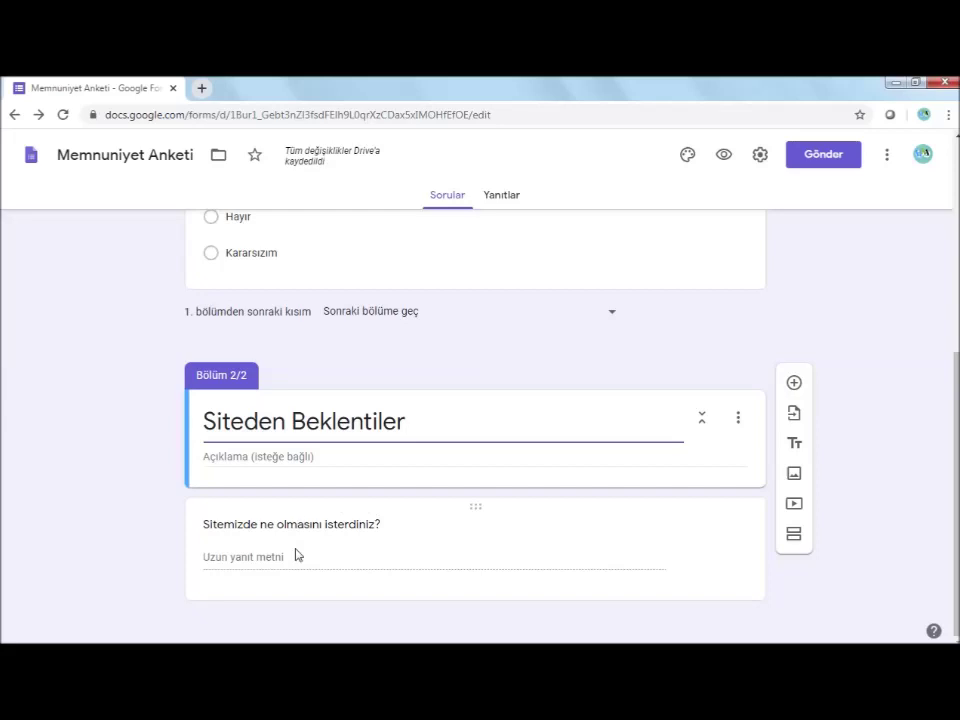
left_click(297, 556)
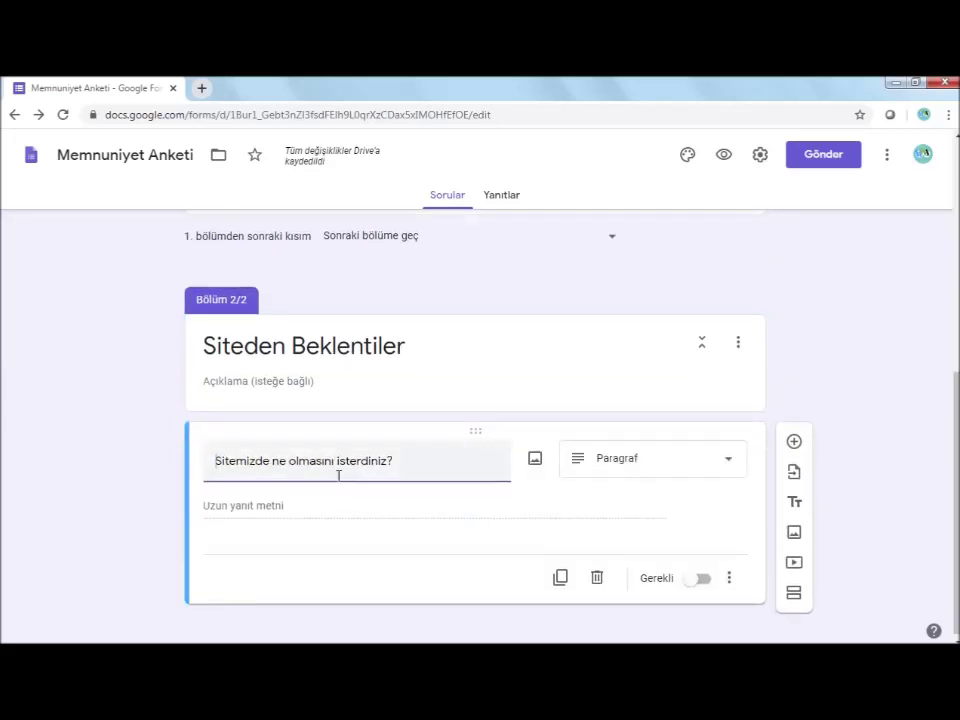
scroll(395, 485, "up", 2)
scroll(395, 485, "up", 3)
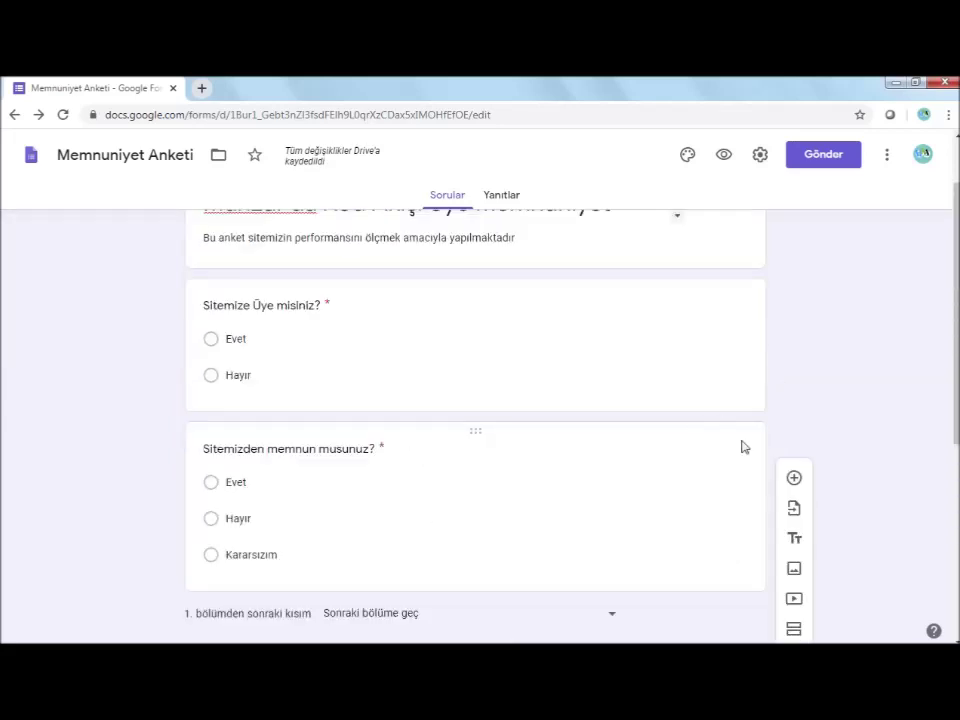
left_click(752, 434)
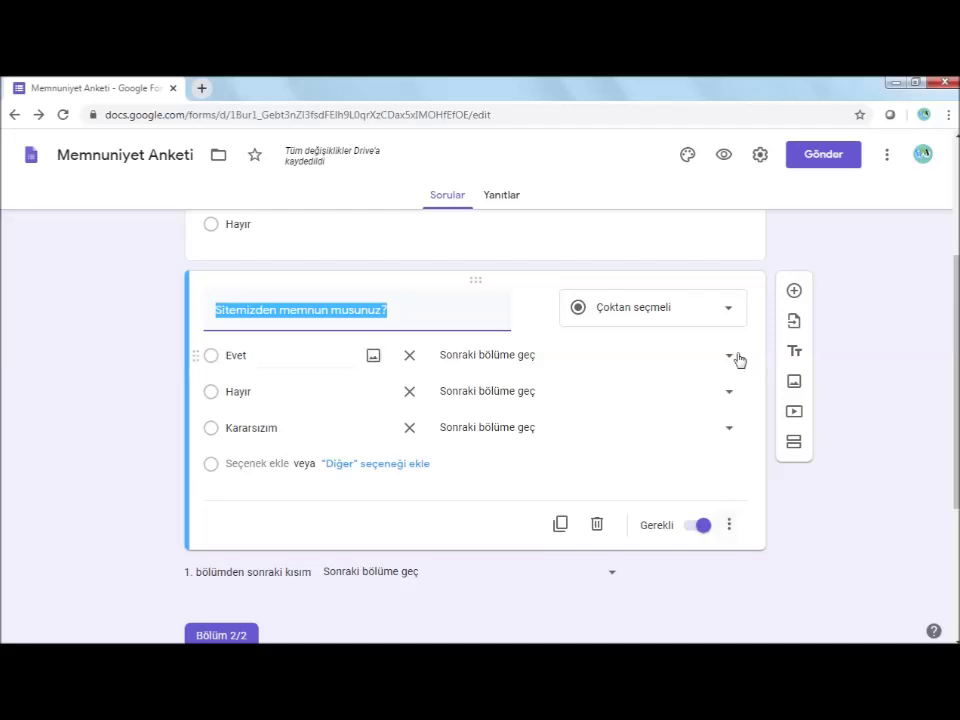
left_click(597, 527)
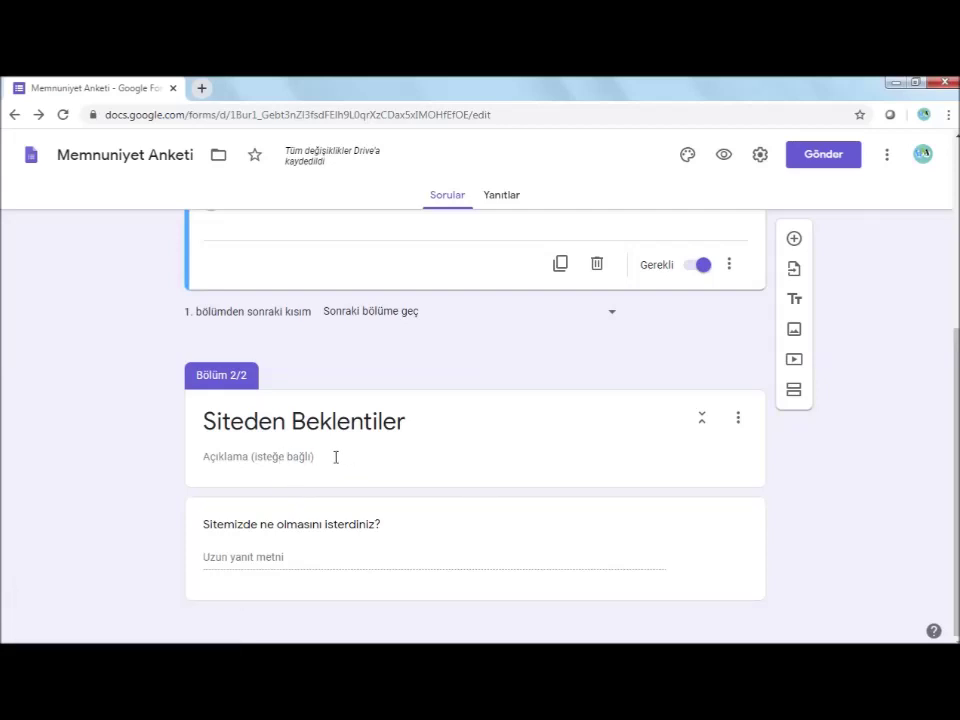
Enable 'Yanıta göre bölüme git' so Evet jumps to section 2 (Siteden Beklentiler)
left_click(264, 557)
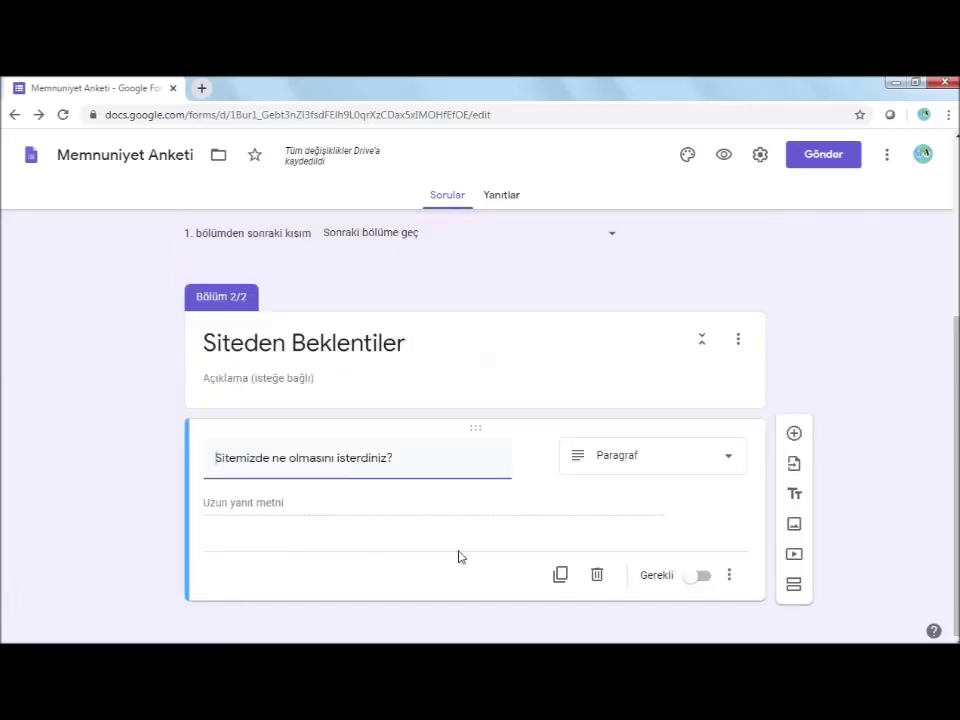
scroll(557, 454, "up", 3)
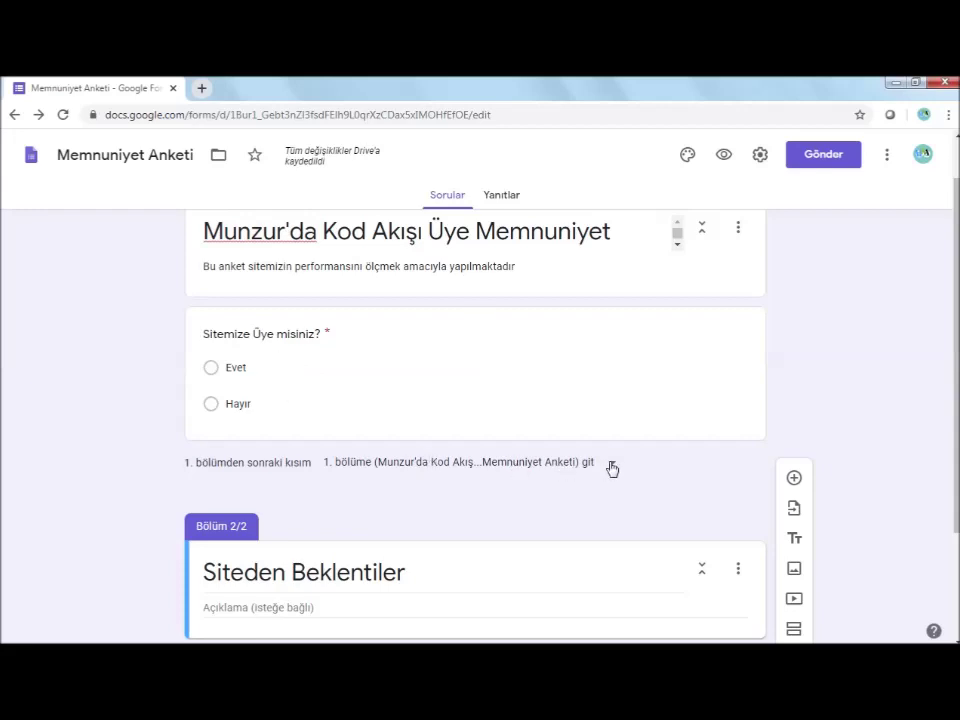
left_click(682, 373)
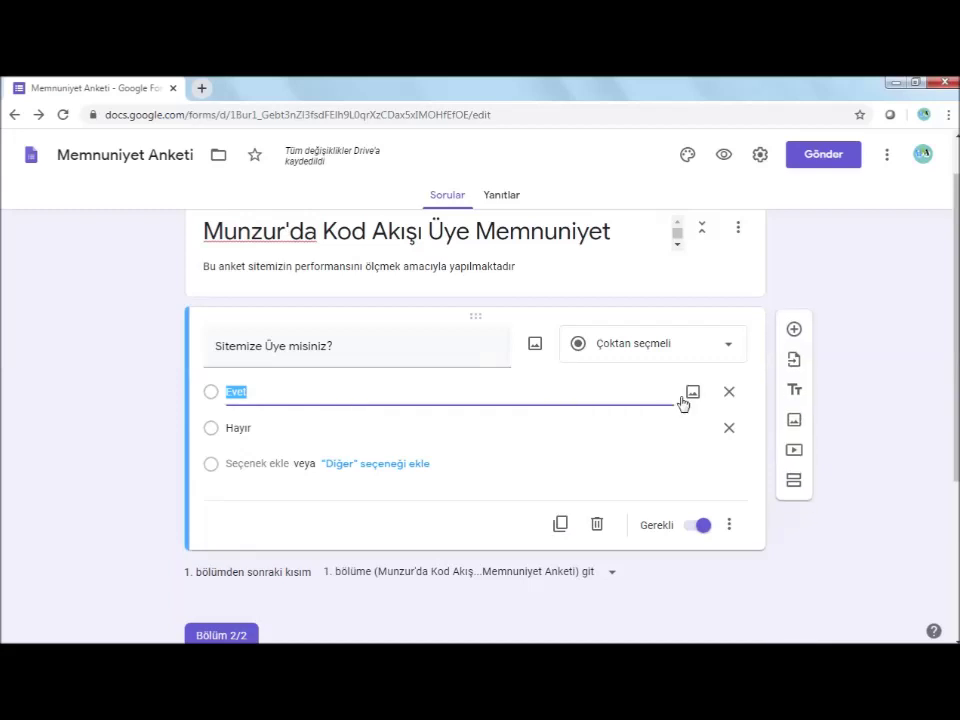
left_click(731, 524)
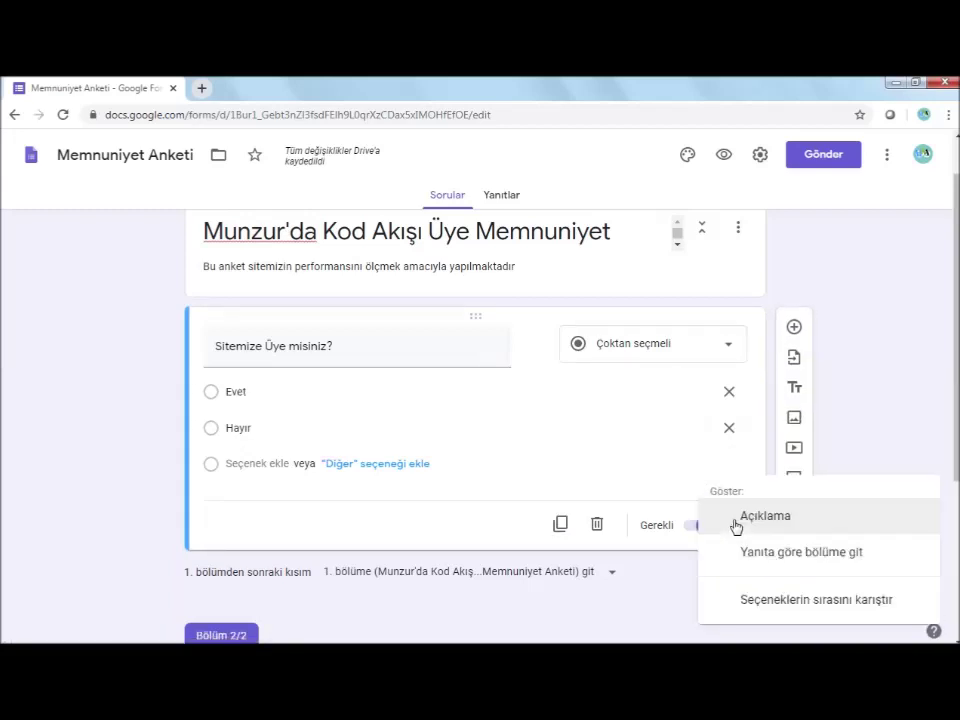
left_click(782, 556)
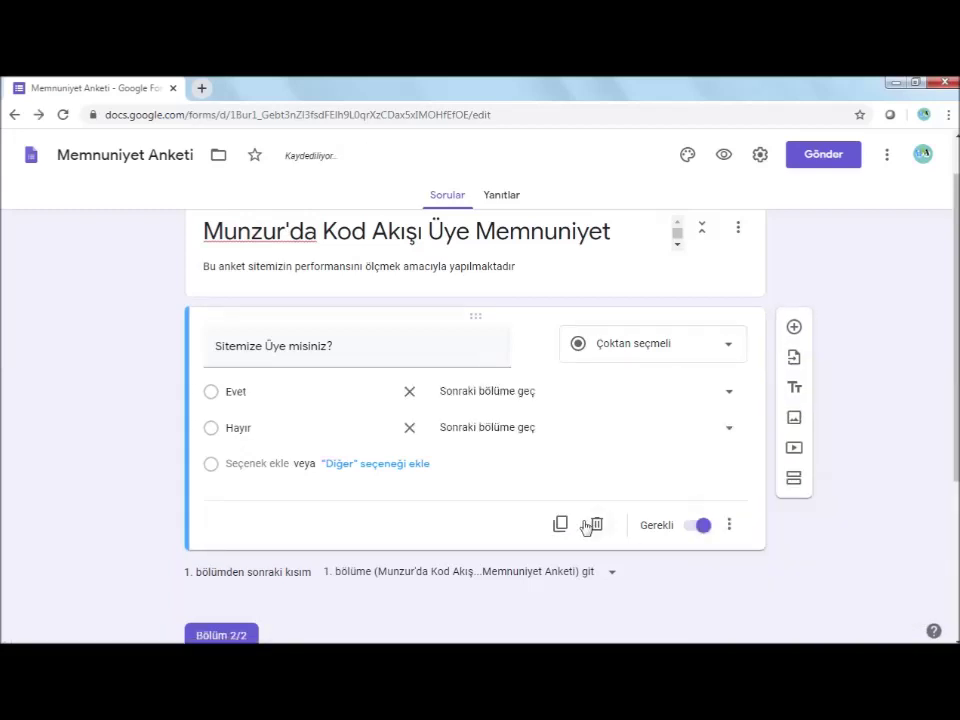
left_click(728, 392)
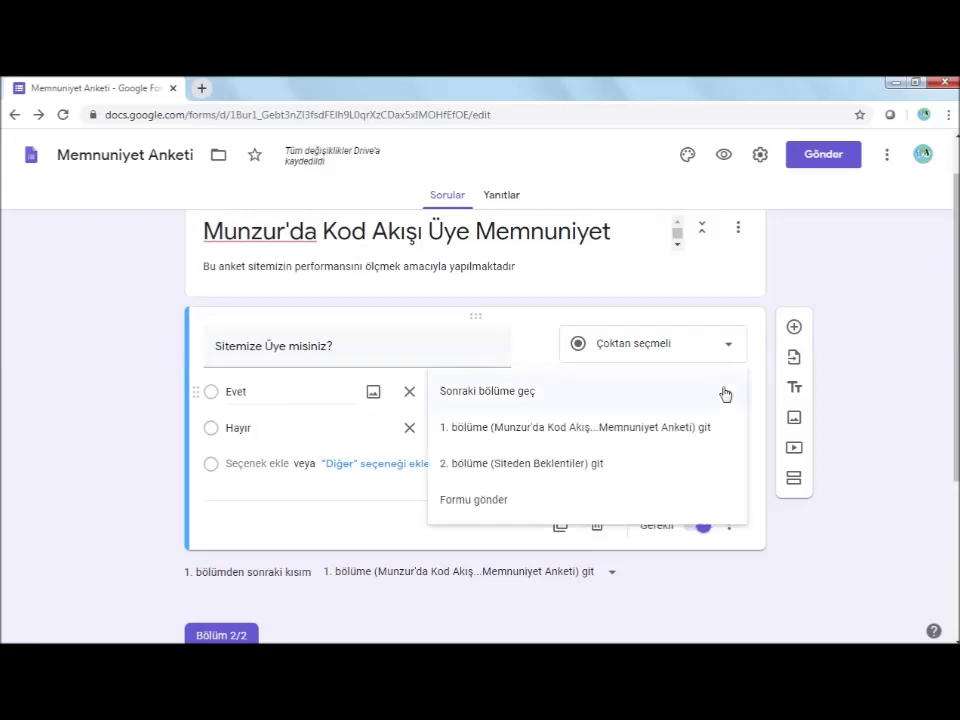
left_click(571, 467)
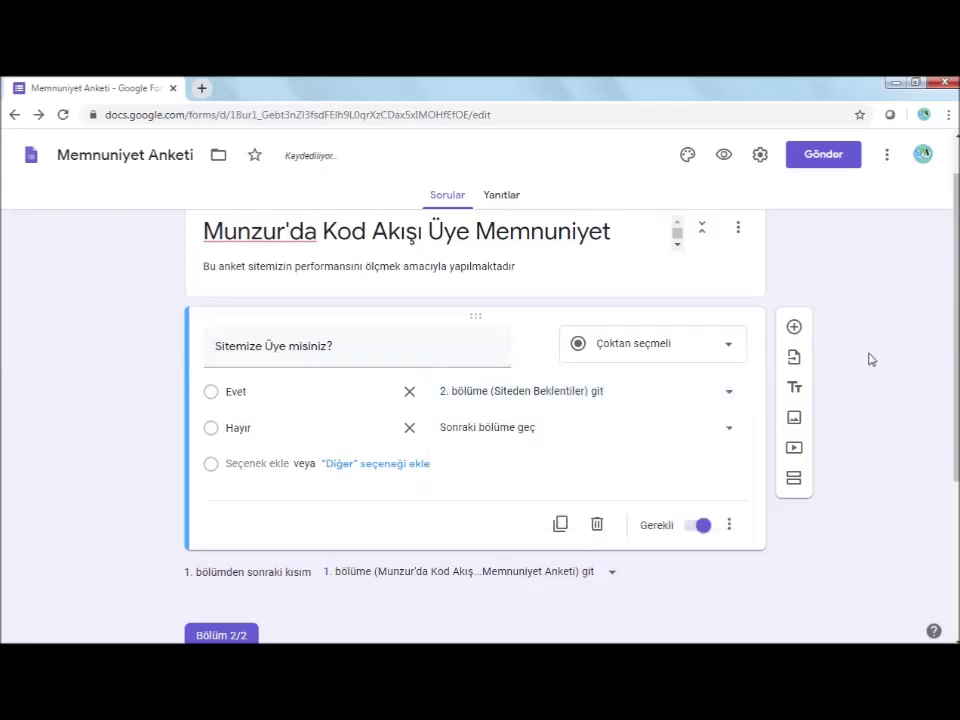
scroll(885, 403, "down", 5)
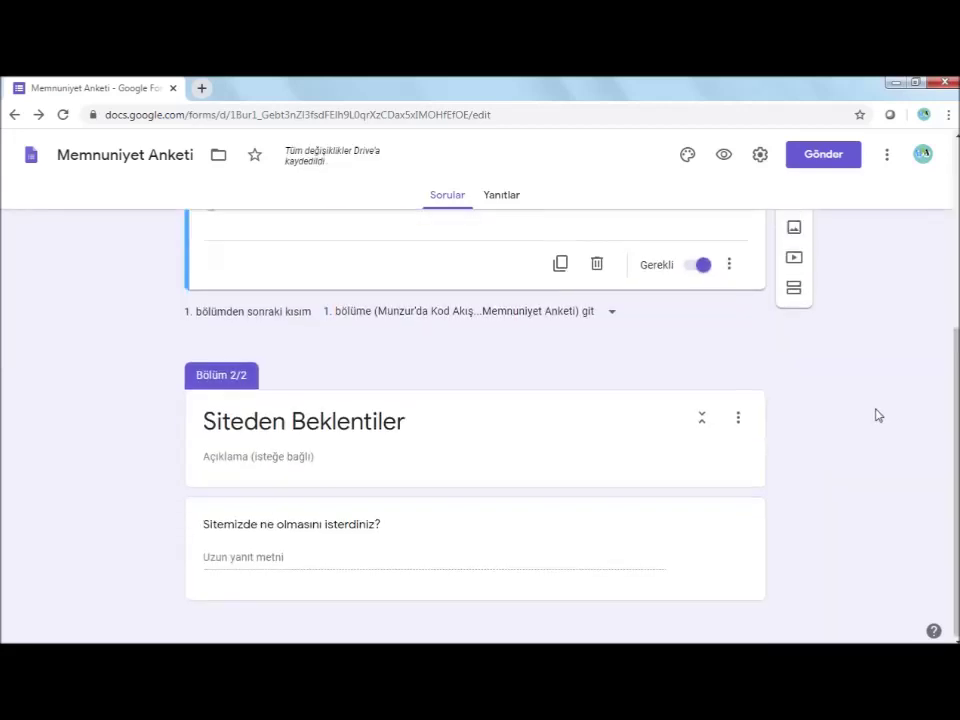
scroll(876, 414, "up", 3)
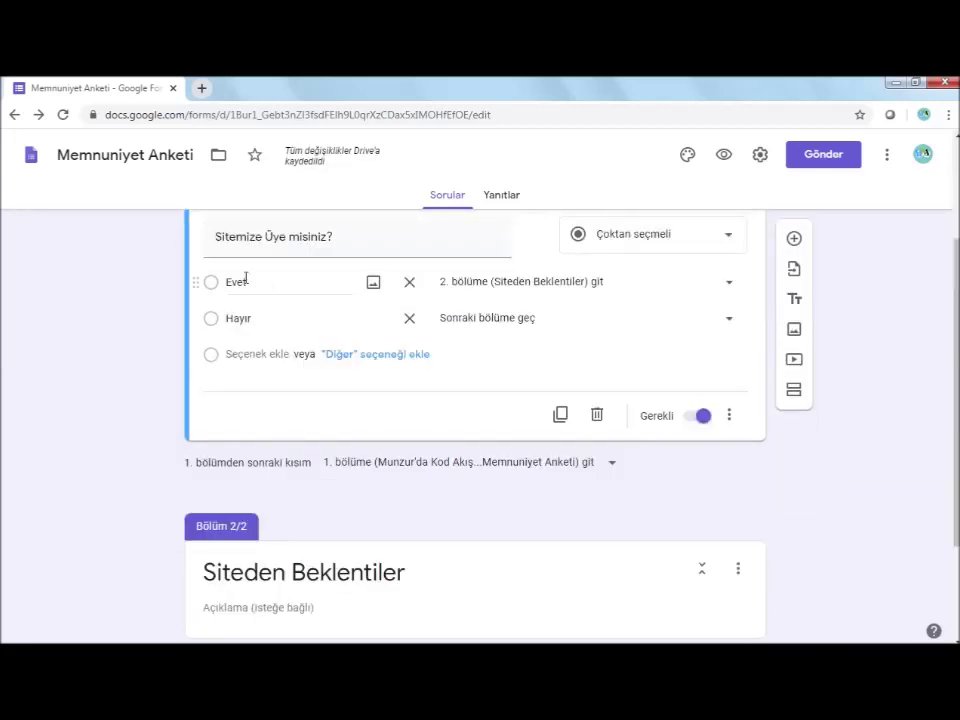
scroll(268, 401, "down", 3)
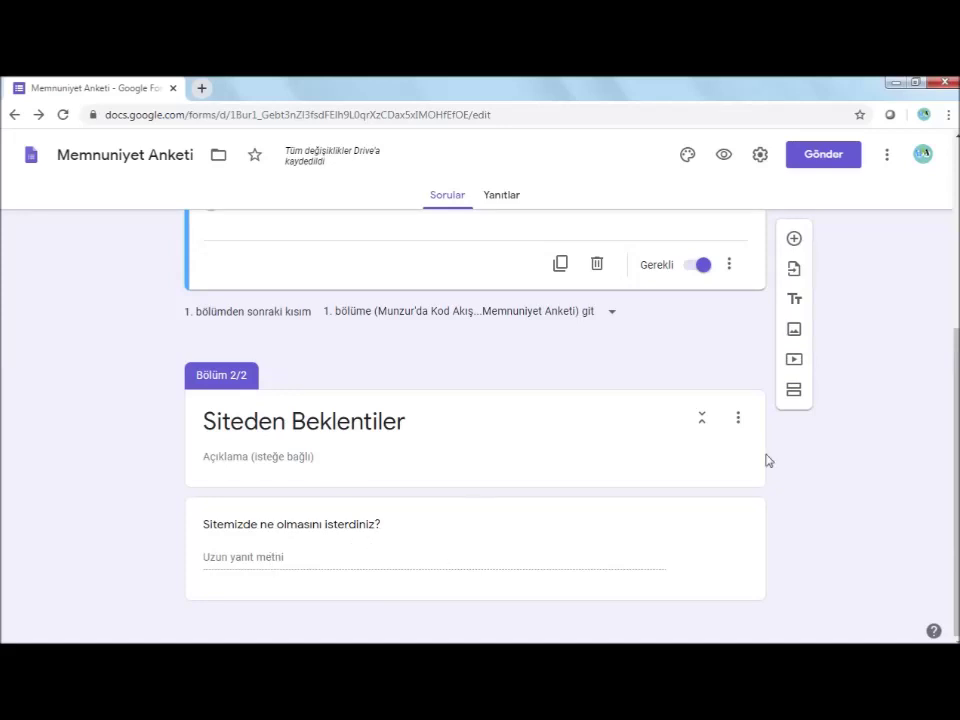
Below the paragraph question, add required 'Sitemizden memnun musunuz?' with options Evet and Hayır
left_click(598, 412)
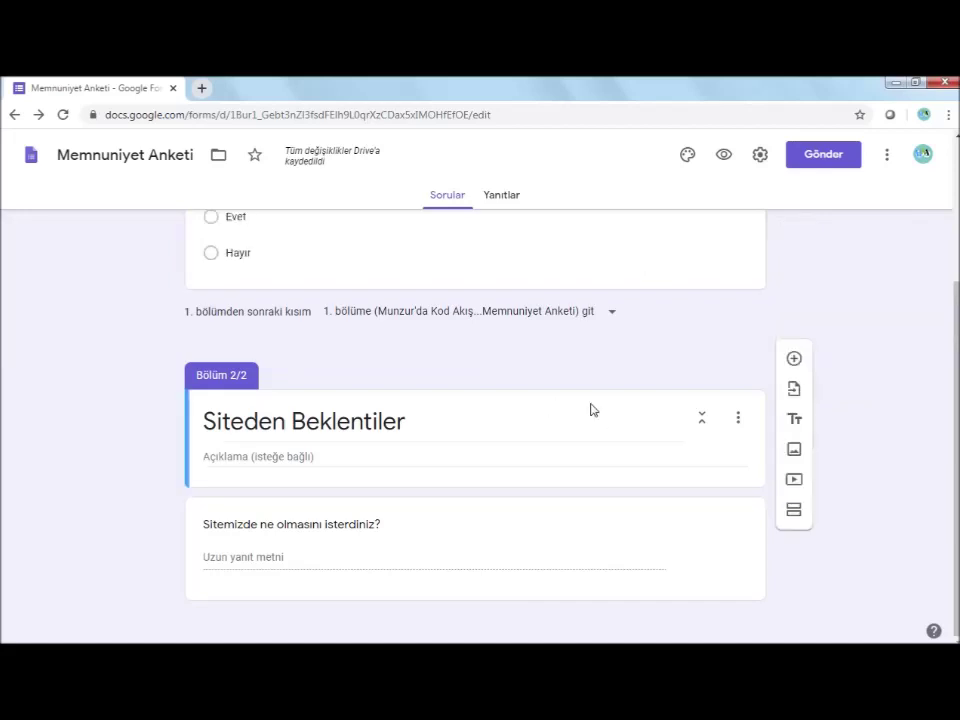
left_click(750, 557)
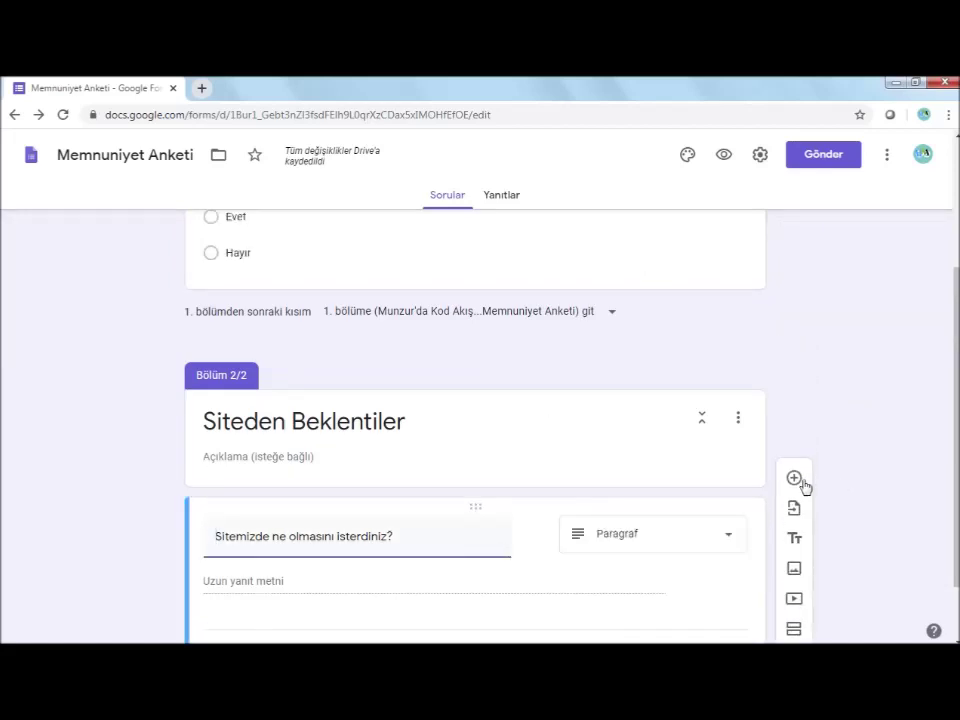
left_click(795, 479)
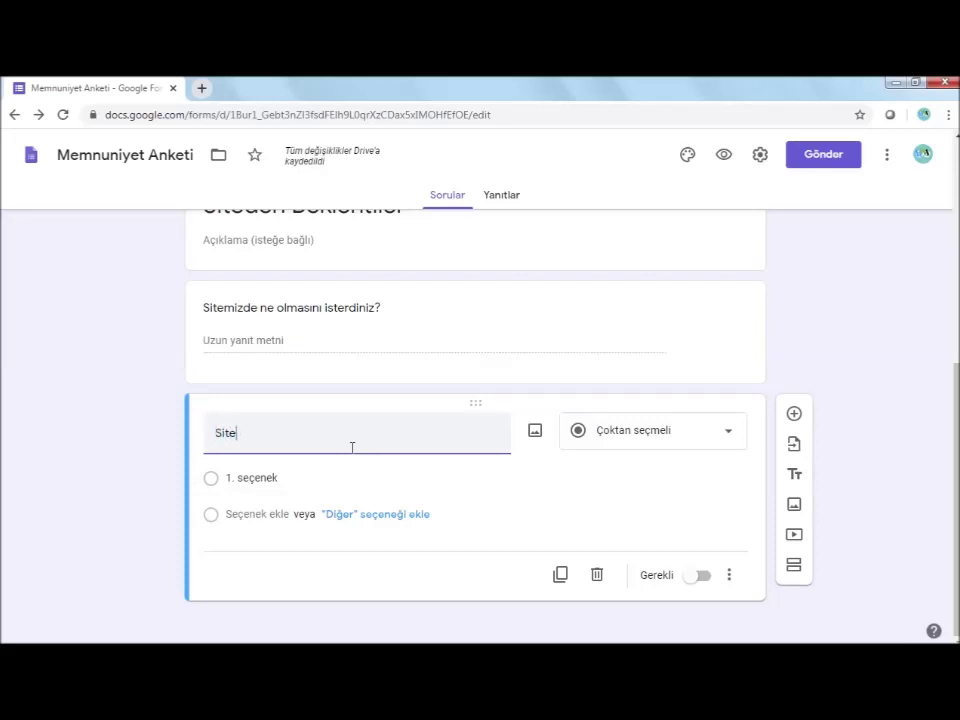
type("Sitemizden memnun mu")
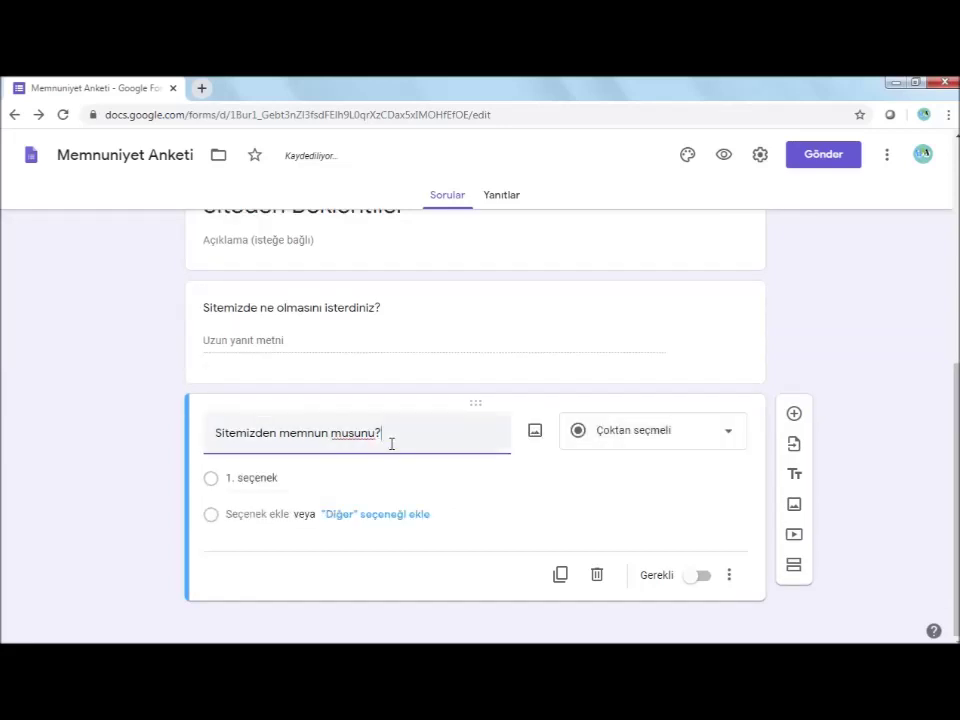
type("sunuz?")
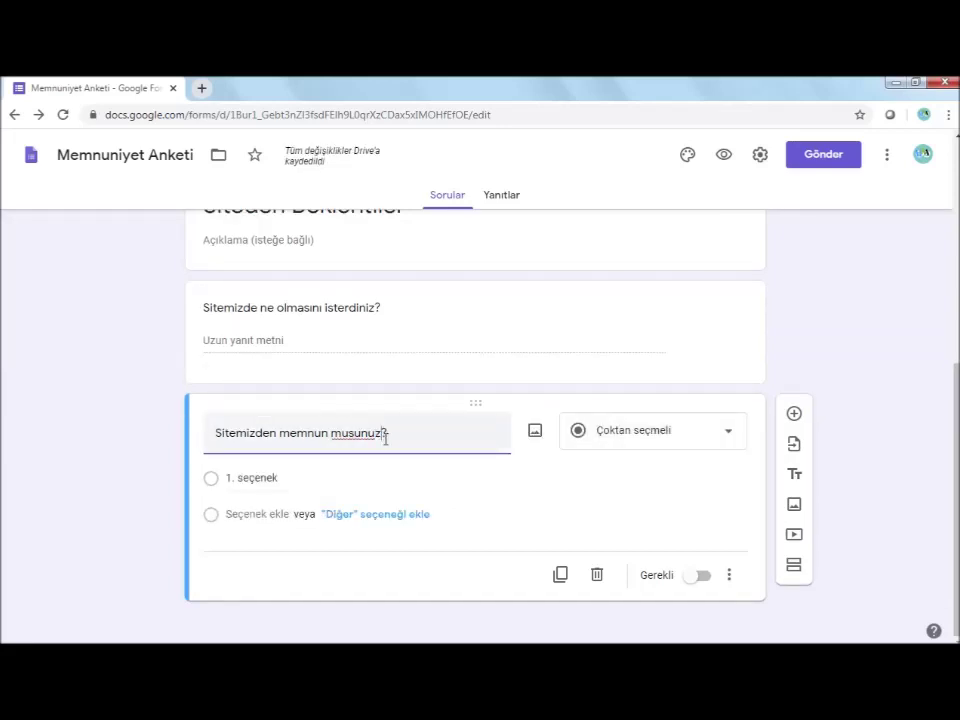
left_click(285, 479)
type("Evet")
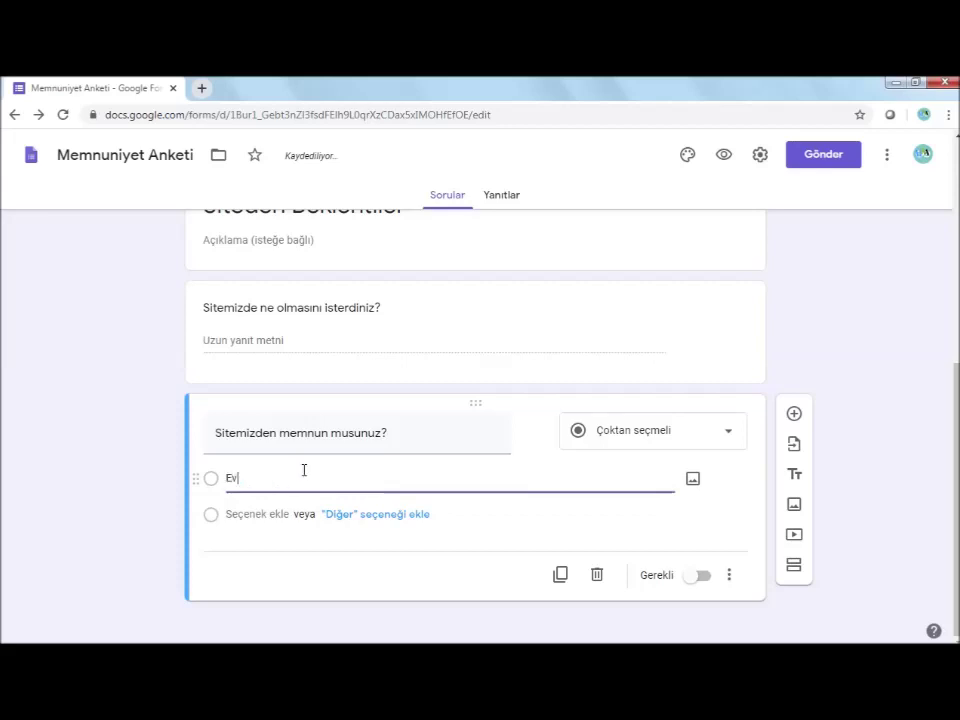
left_click(246, 514)
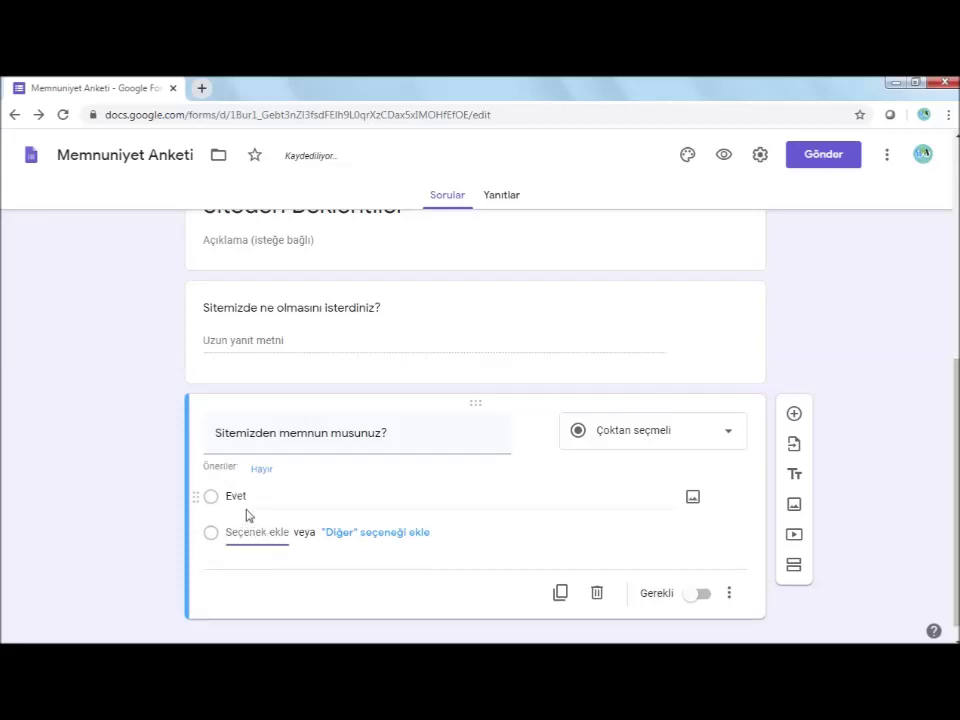
type("Hayır")
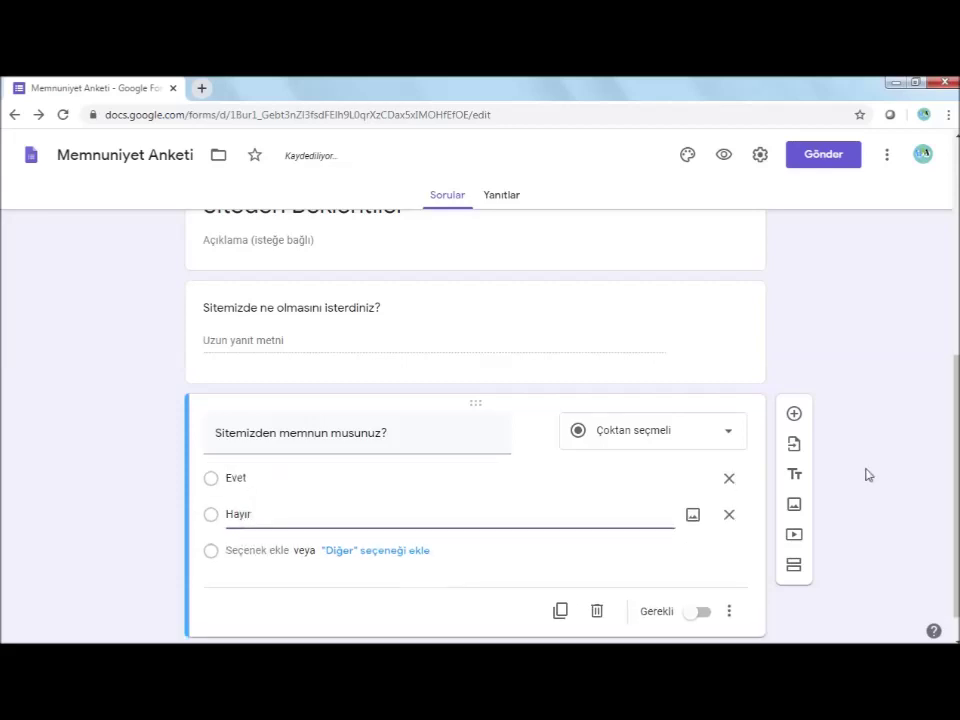
scroll(880, 471, "down", 1)
left_click(743, 597)
left_click(700, 575)
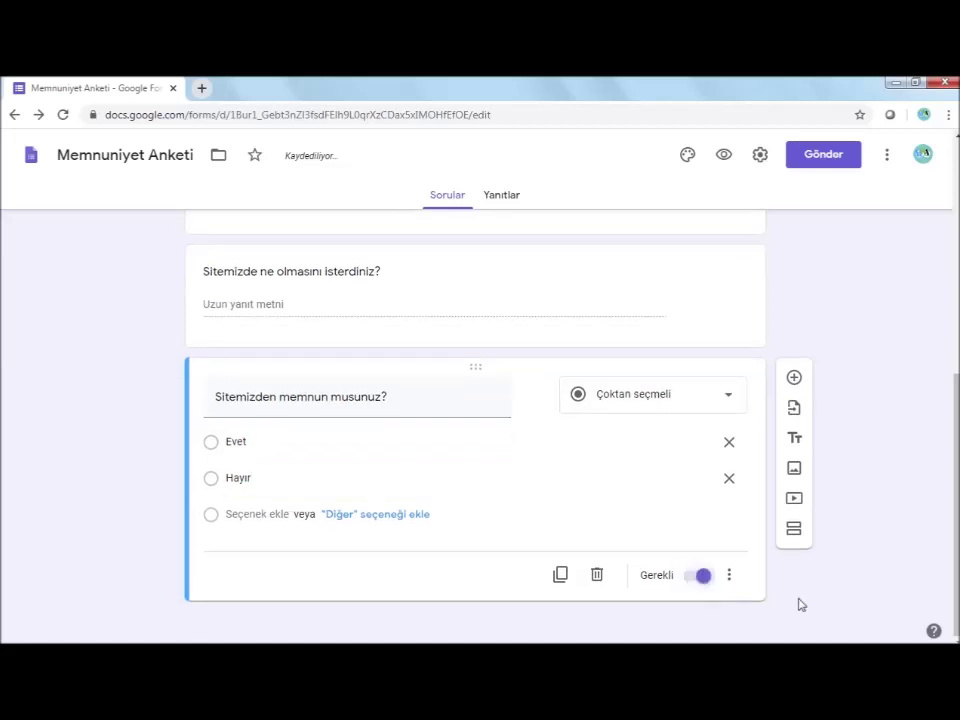
Drag the satisfaction question card above 'Sitemizde ne olmasını isterdiniz?'
scroll(760, 595, "up", 2)
scroll(718, 596, "down", 2)
scroll(428, 577, "up", 2)
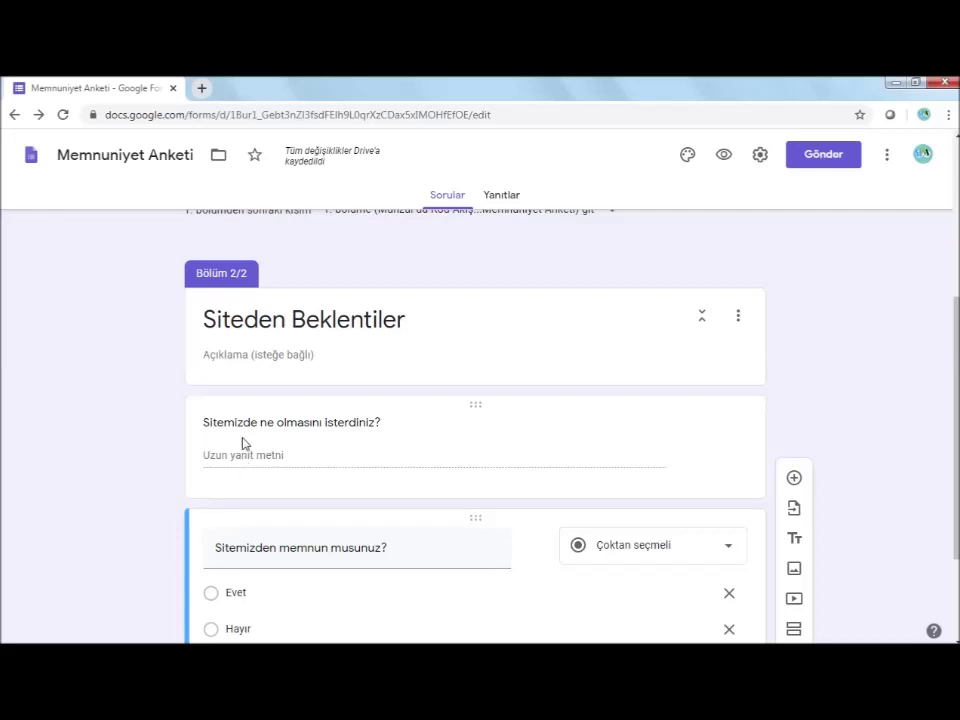
left_click_drag(218, 550, 234, 399)
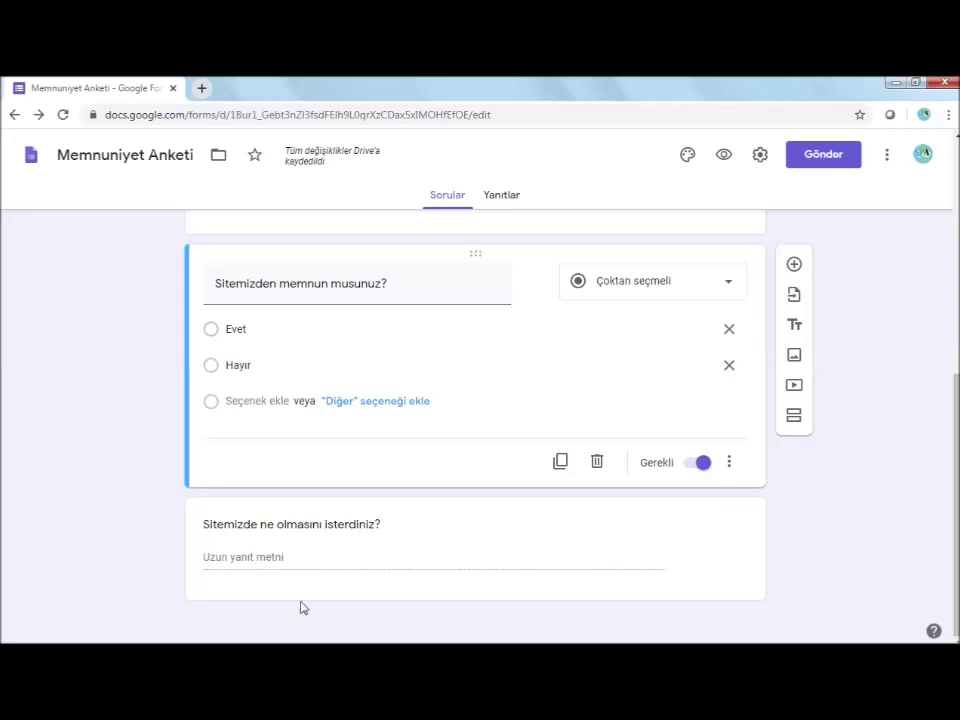
Add a question below the paragraph question and make it a 'Dosya yükleme' file upload
left_click(795, 266)
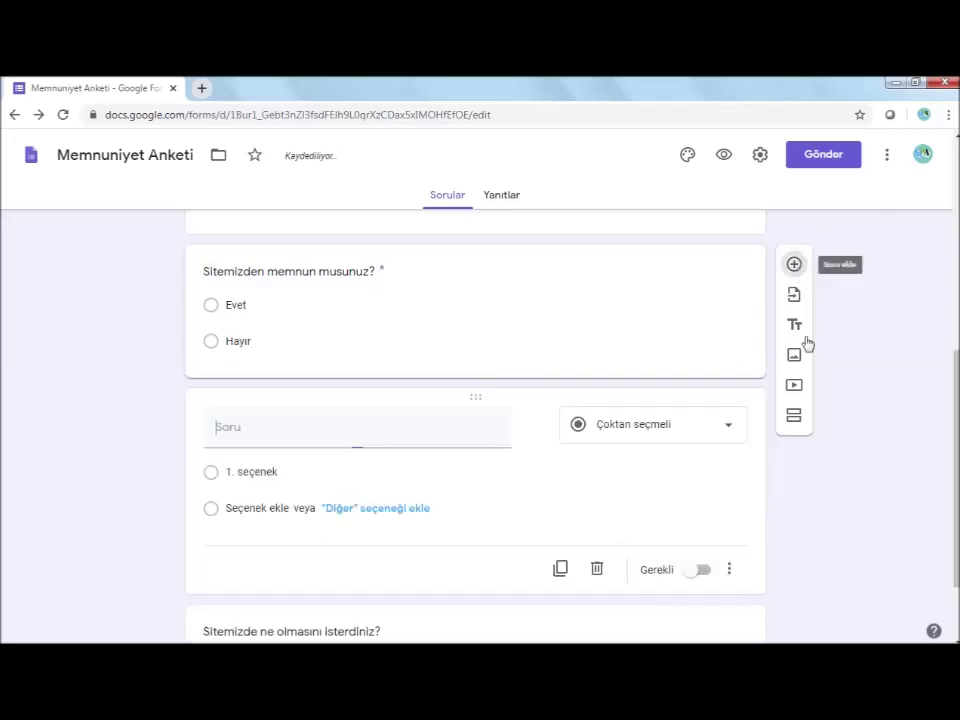
scroll(619, 495, "up", 3)
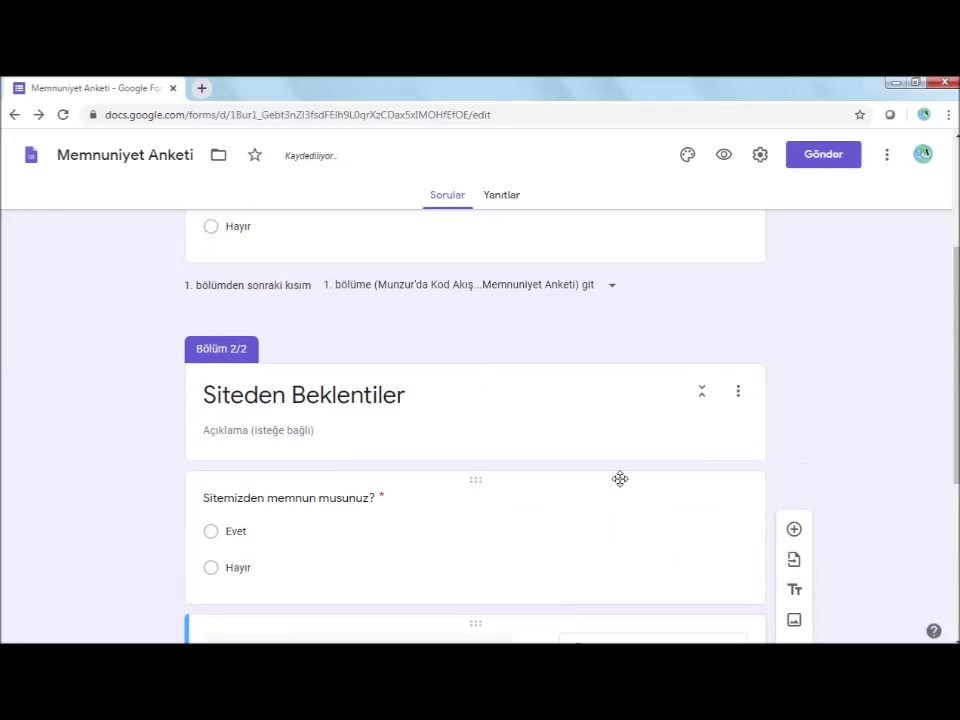
scroll(621, 480, "down", 2)
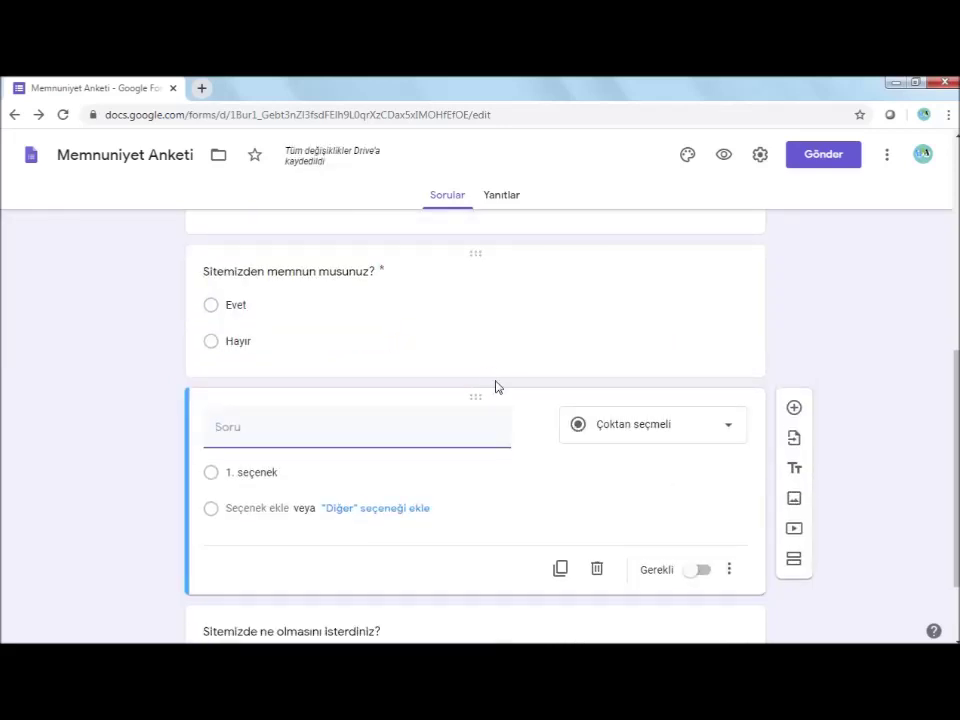
scroll(497, 390, "up", 3)
scroll(485, 405, "down", 5)
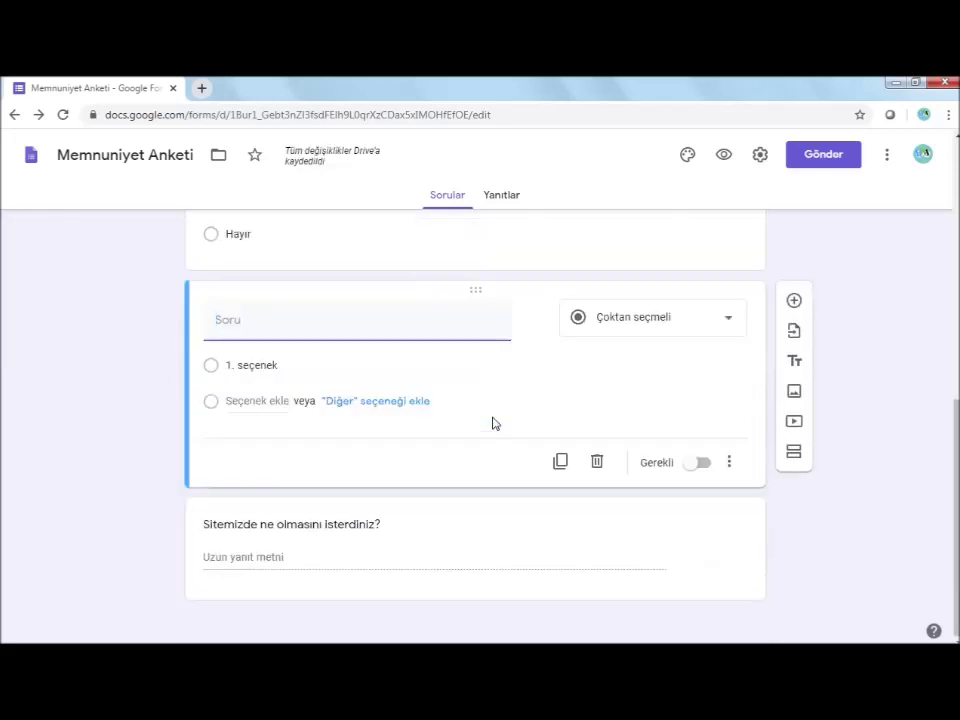
left_click_drag(316, 289, 340, 476)
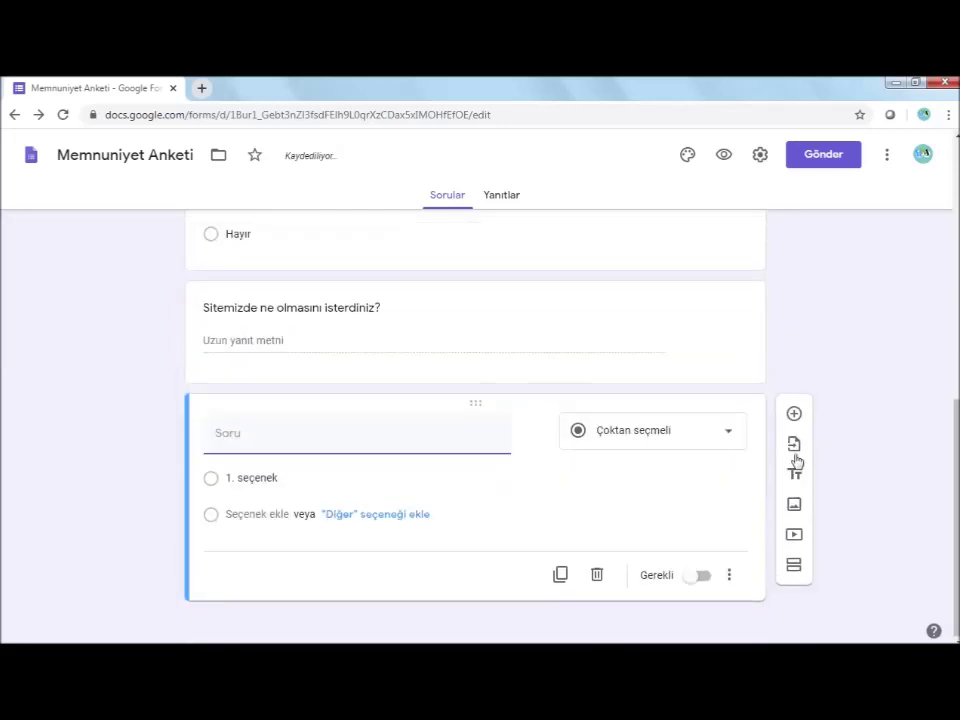
left_click(728, 432)
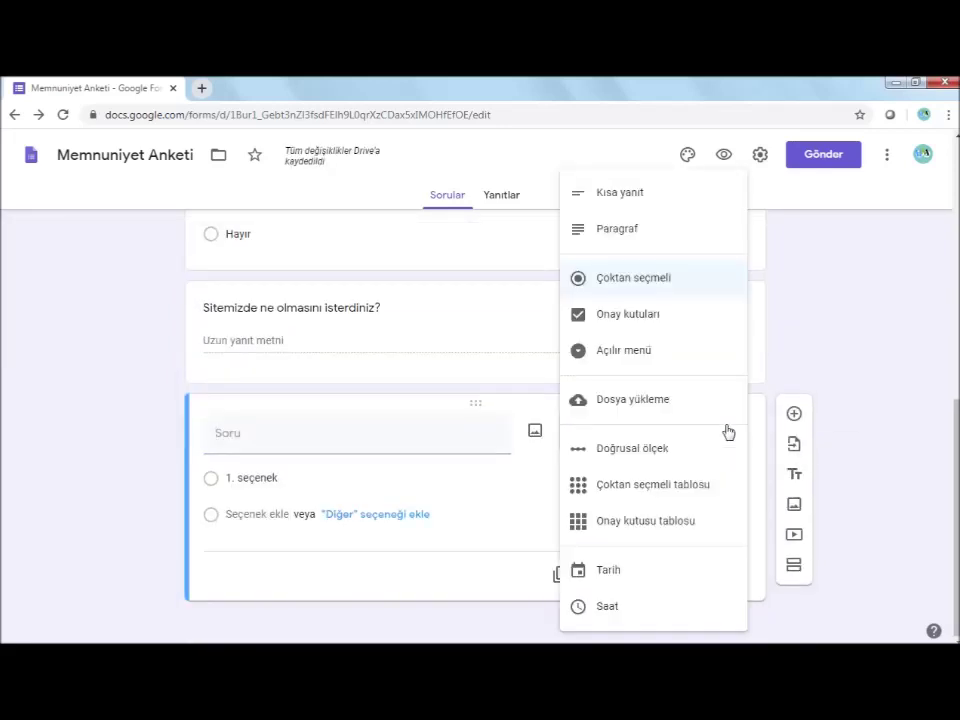
left_click(662, 405)
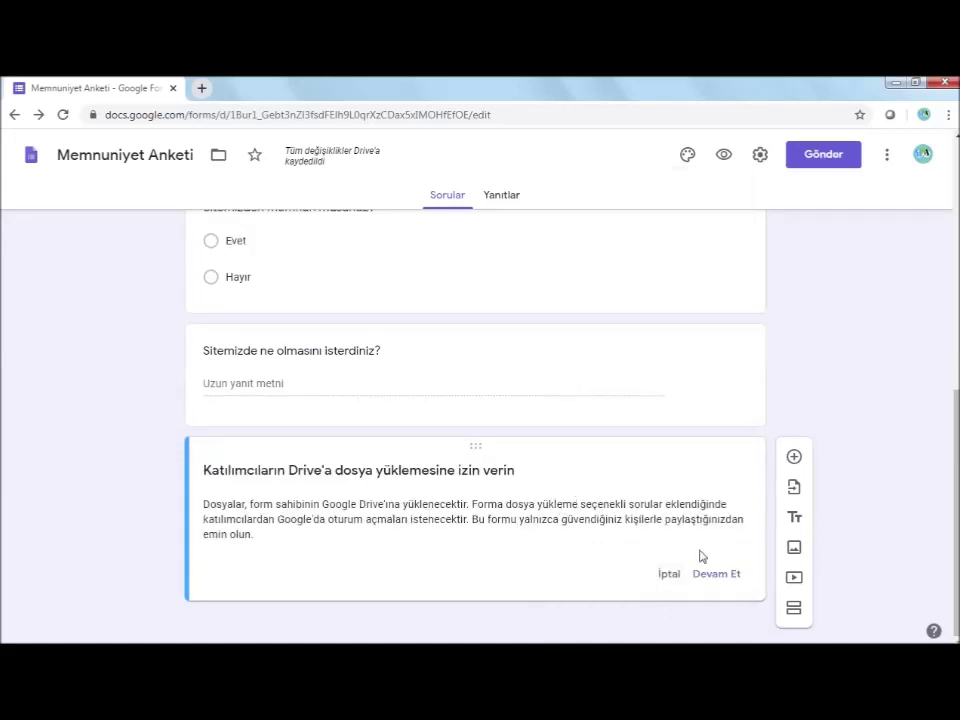
Allow Drive uploads and title the question 'En çok memun olduğunuz sayfa görüntüsü yükleyebilirsiniz'
left_click(717, 575)
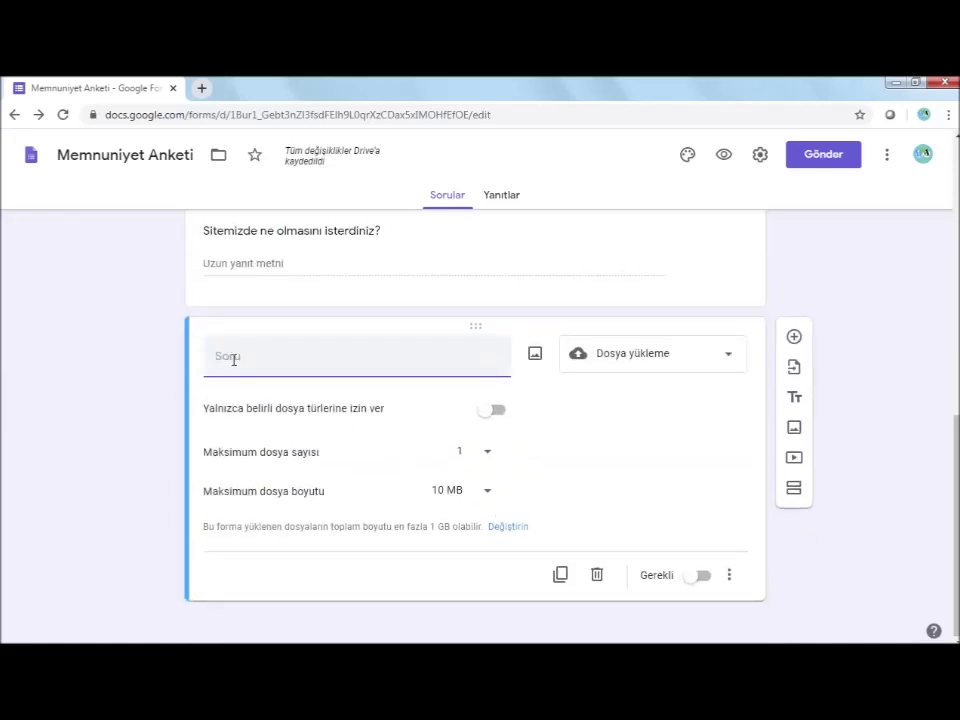
type("En çok memun olduğunuz sayfa ")
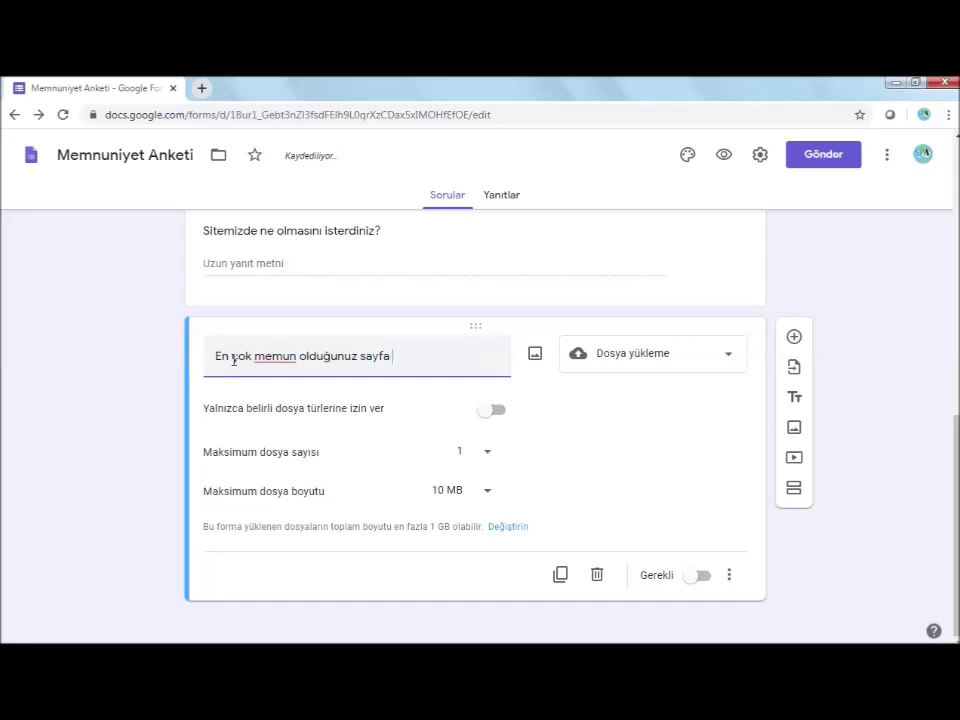
type("görüntüü")
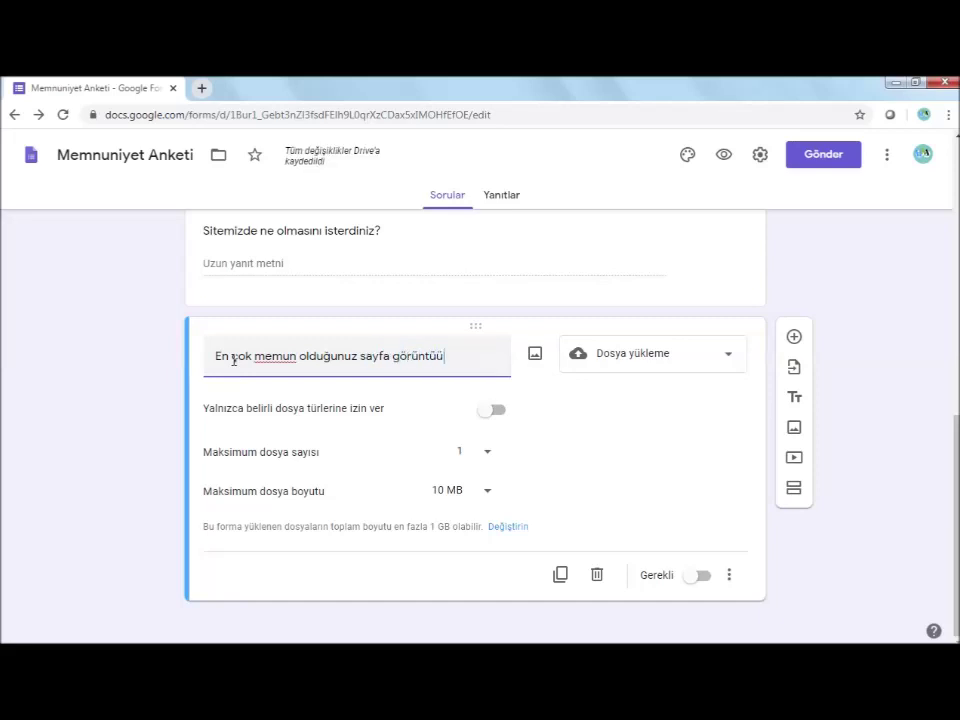
key("BackSpace")
type("sü y")
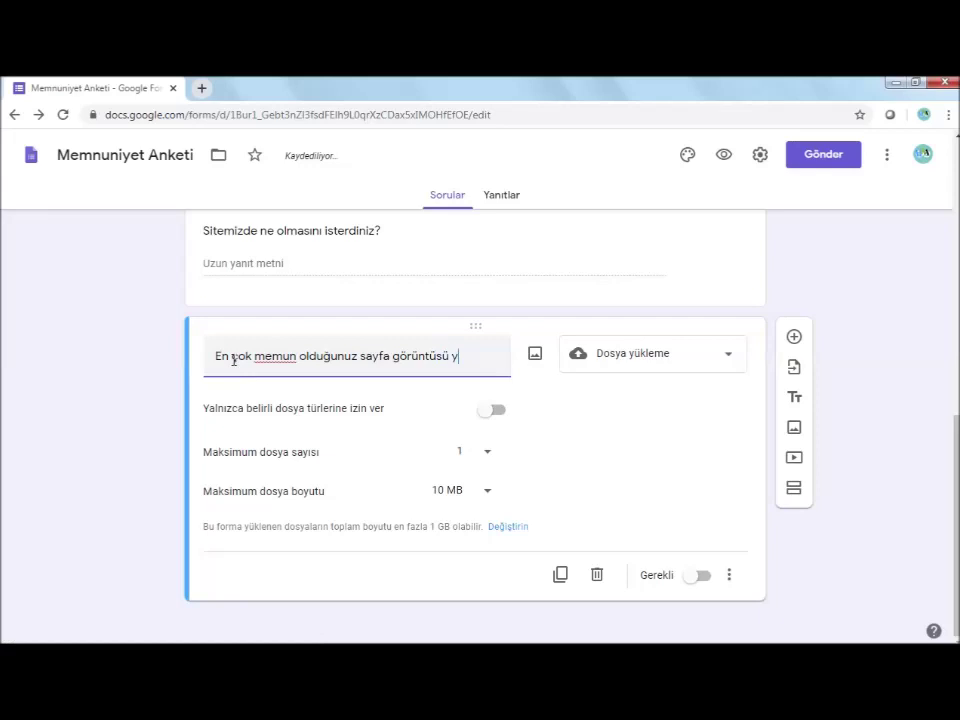
type("ükleyebilirsiniz?")
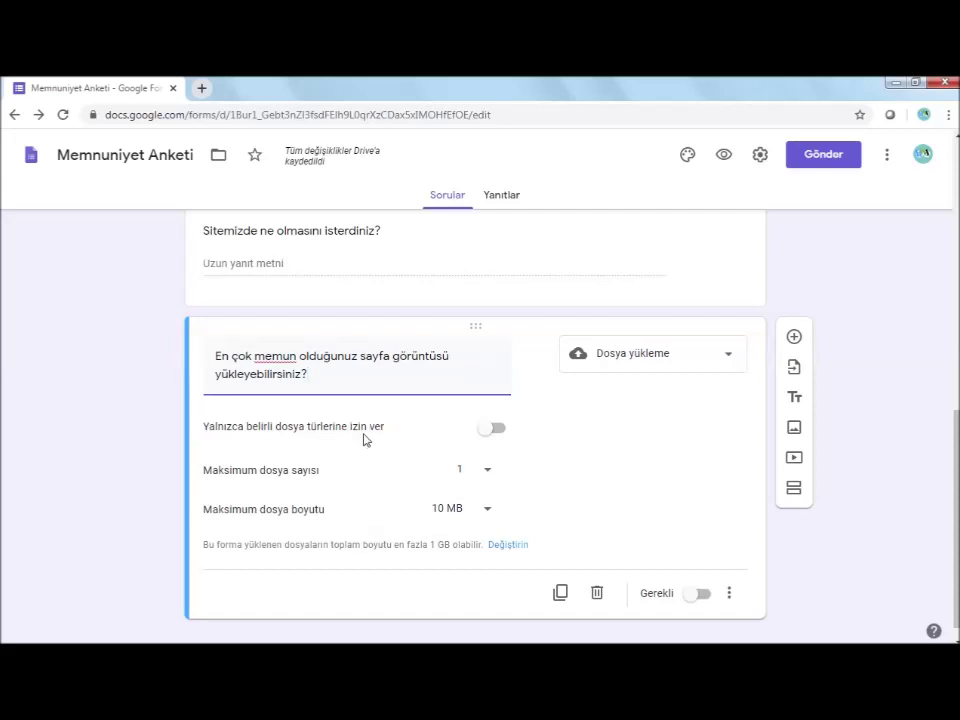
Restrict the upload question to specific file types: Resim and PDF only
left_click(495, 430)
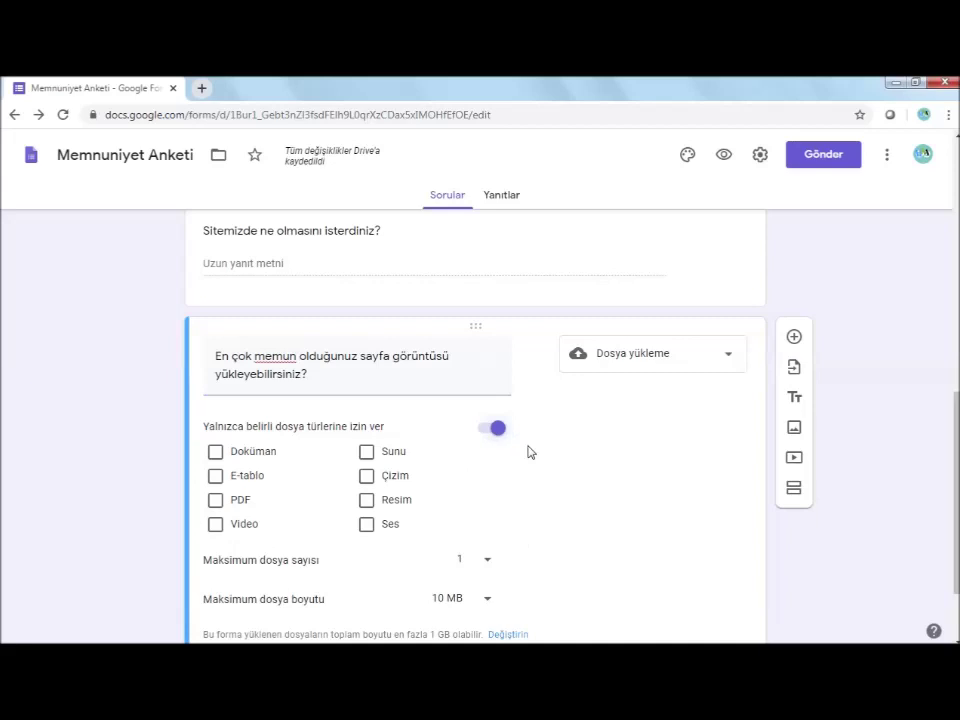
left_click(368, 503)
left_click(216, 501)
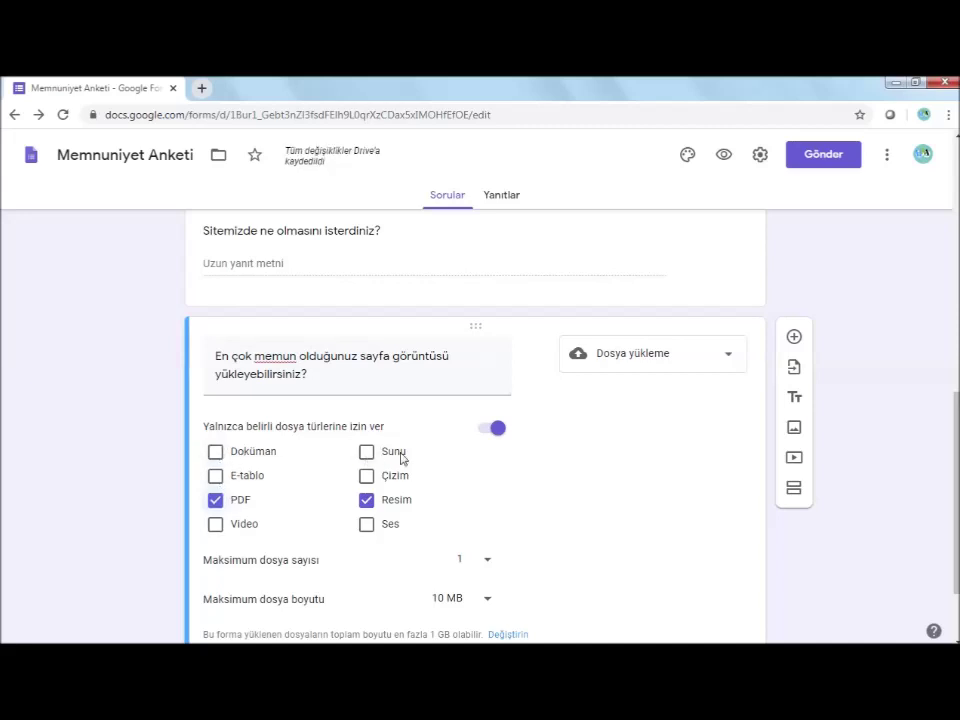
Allow up to 5 files of at most 10 MB and make the question required
scroll(450, 462, "down", 1)
left_click(489, 457)
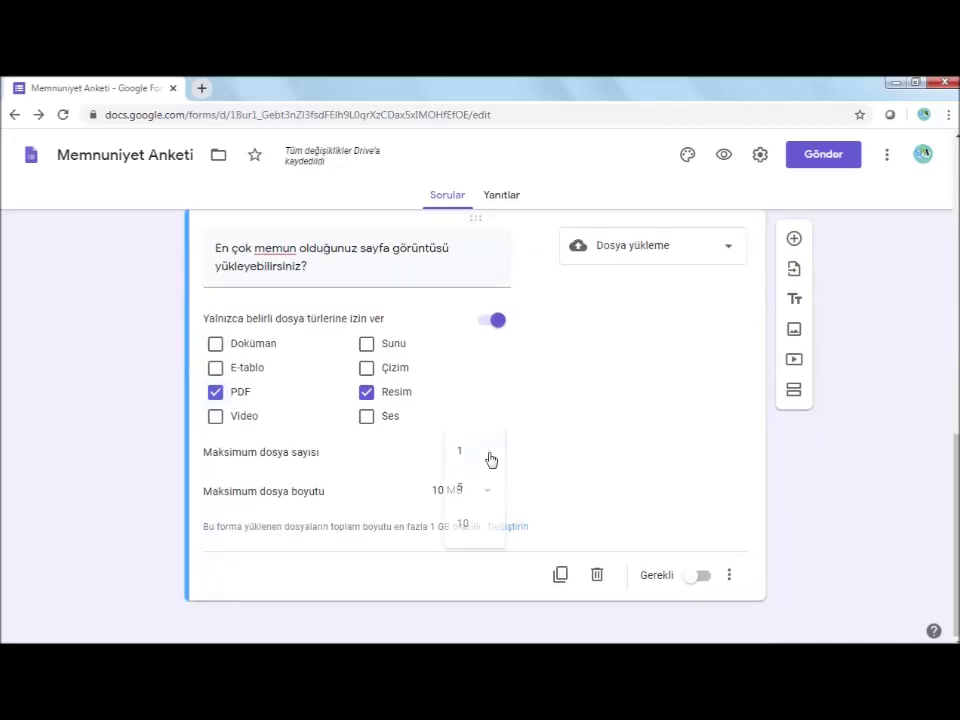
left_click(464, 486)
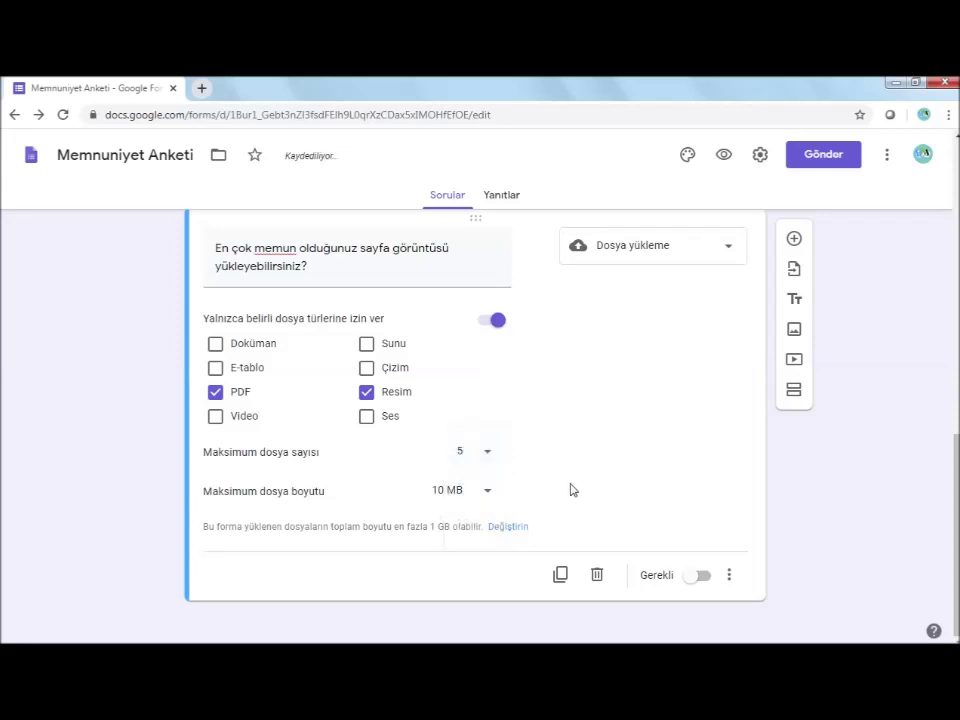
left_click(488, 494)
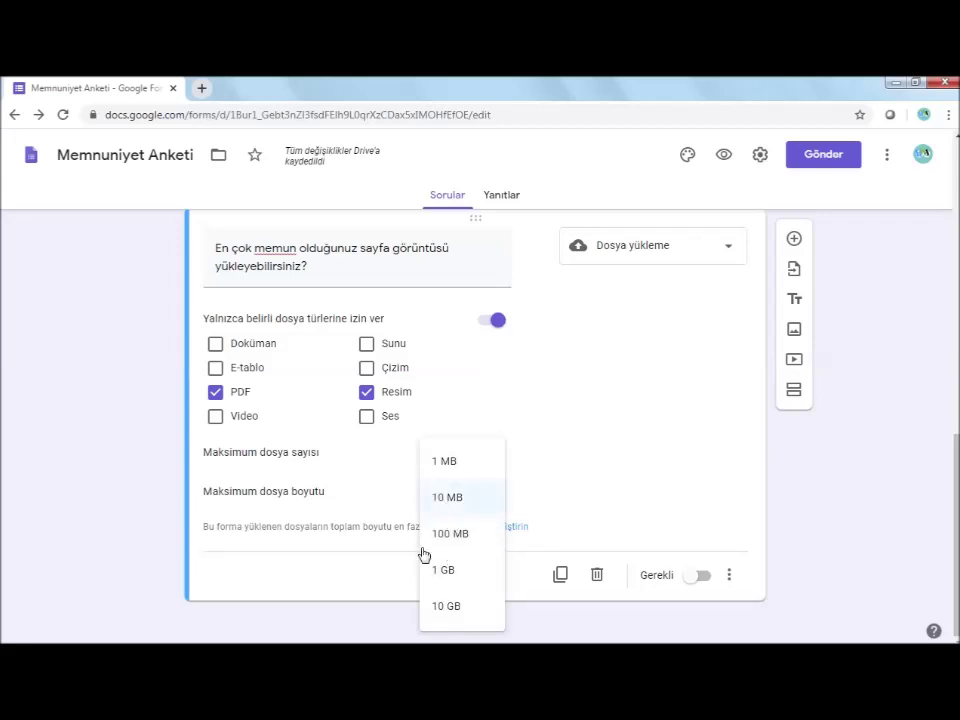
left_click(443, 496)
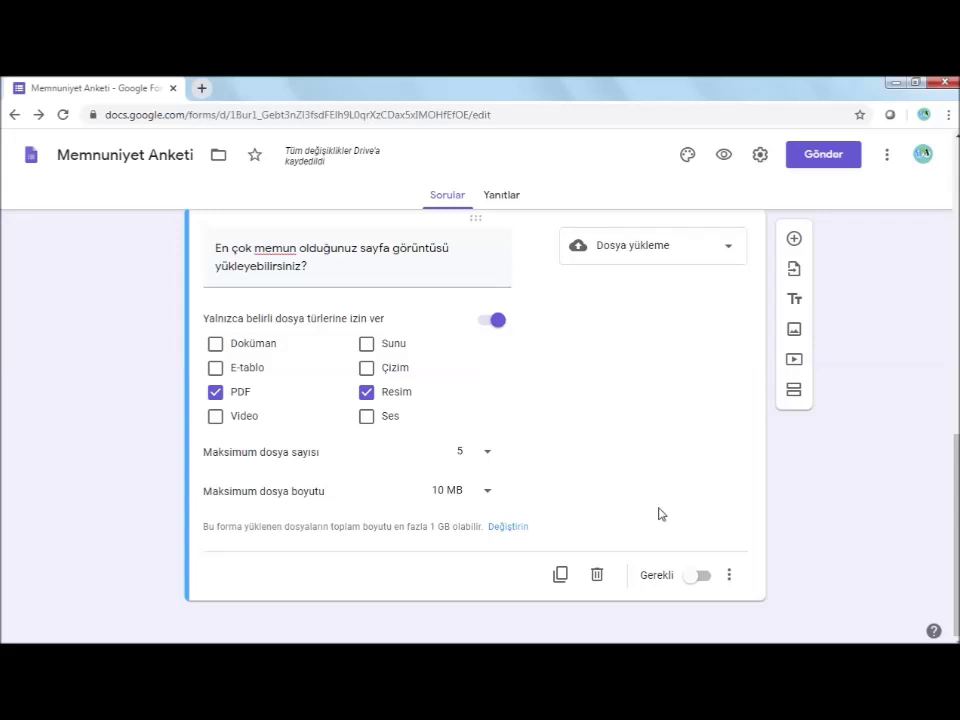
left_click(703, 578)
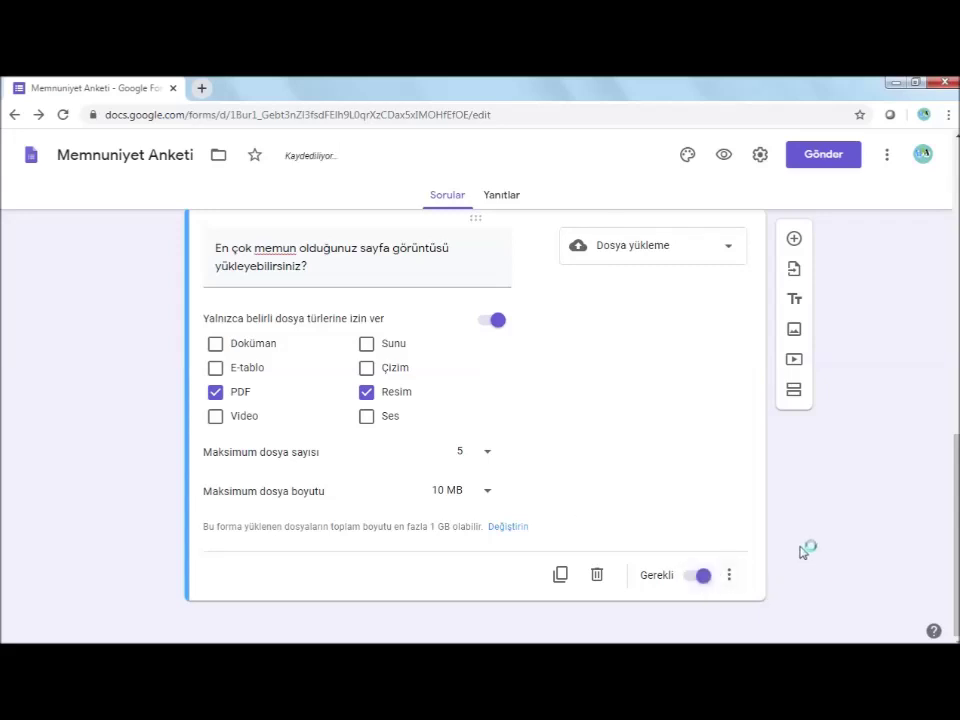
scroll(776, 523, "up", 3)
scroll(776, 523, "down", 3)
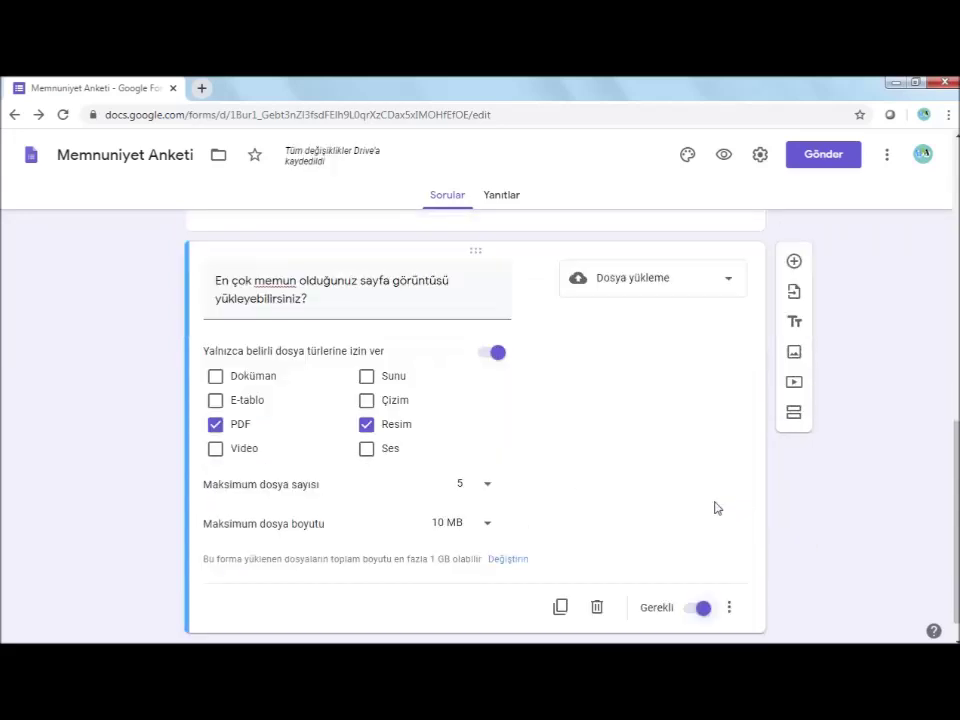
scroll(822, 528, "up", 9)
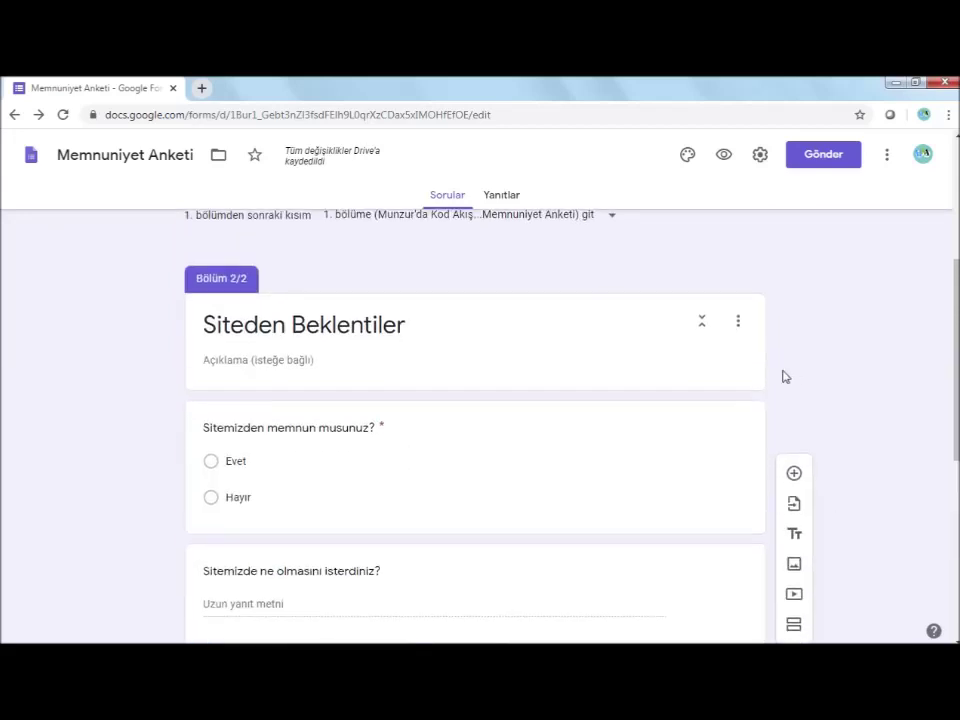
scroll(784, 377, "down", 5)
scroll(789, 386, "up", 1)
scroll(790, 384, "up", 1)
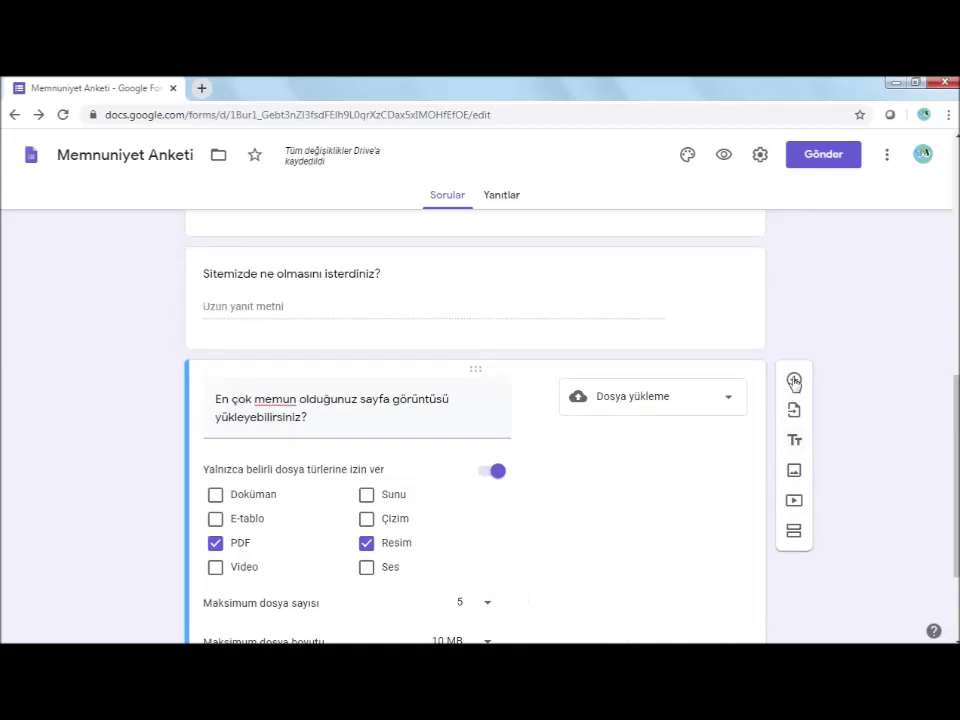
scroll(741, 431, "down", 2)
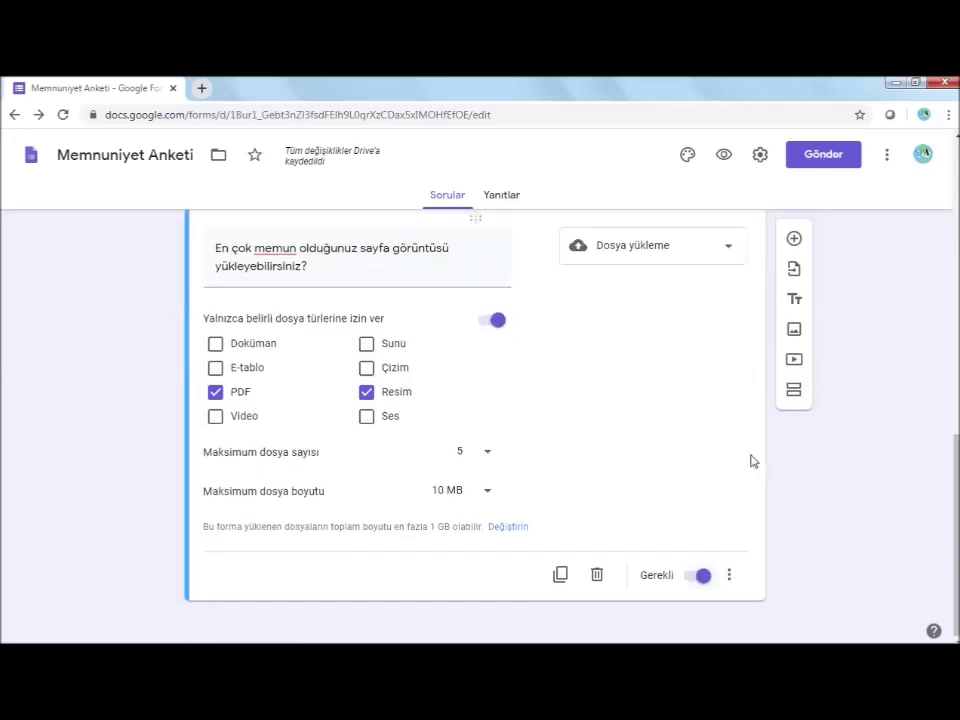
Add a new dropdown (Açılır menü) question below the upload question
left_click(794, 238)
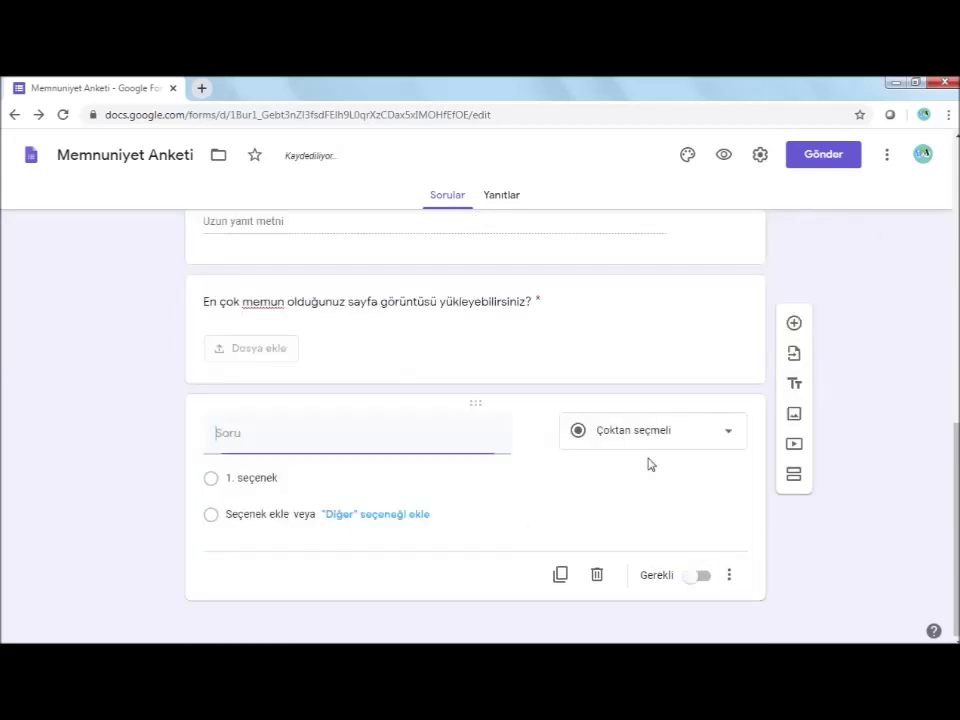
left_click(733, 432)
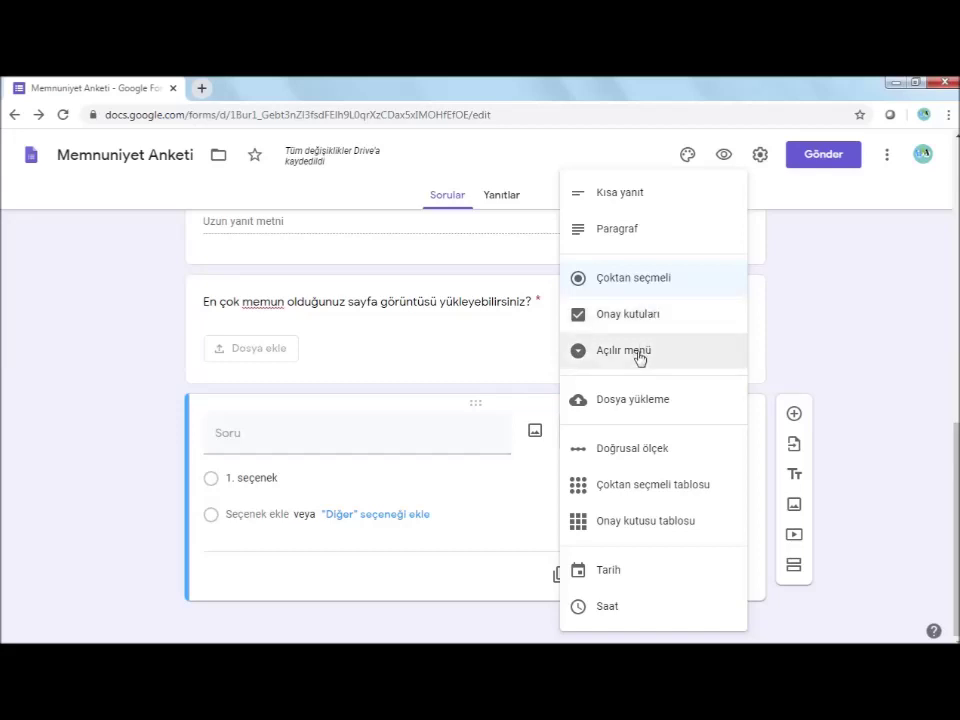
left_click(640, 351)
Fill in 'Ankete hangi şehirden katıldınız?' with Elazığ, Tunceli, Diyarbakır, Bingöl, Erzincan and make it required
left_click(296, 446)
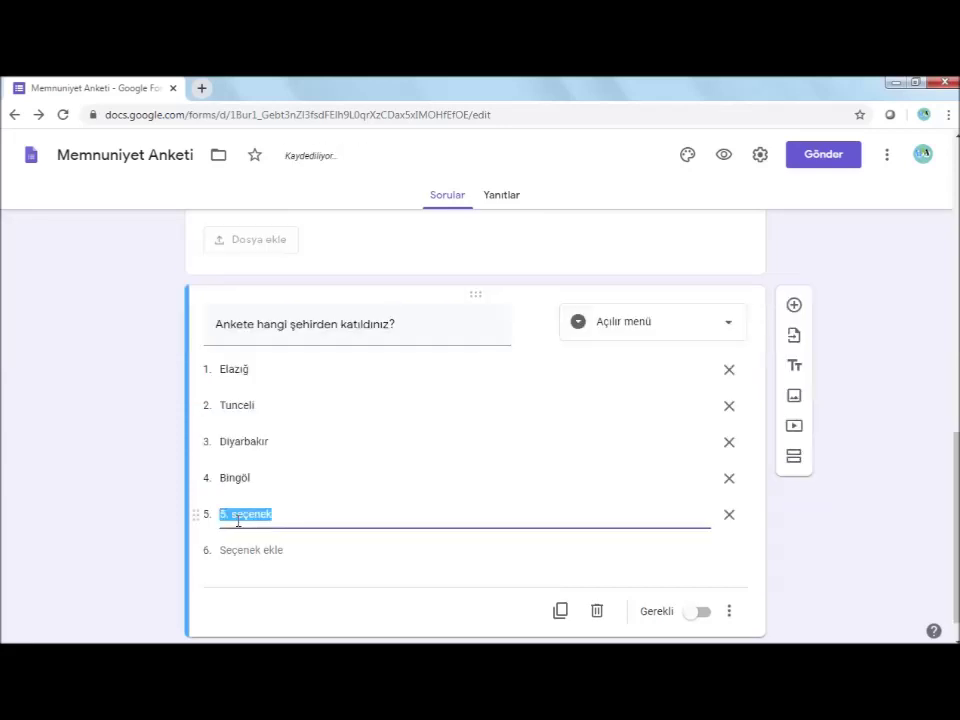
type("Erzincan")
left_click_drag(250, 478, 154, 461)
scroll(934, 553, "down", 1)
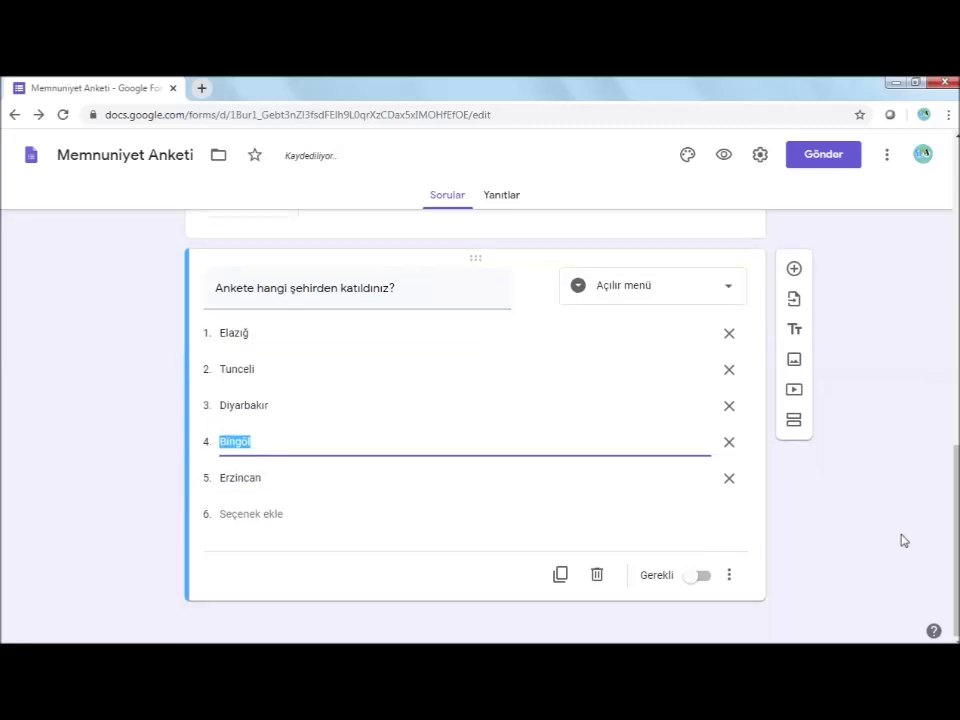
left_click(704, 577)
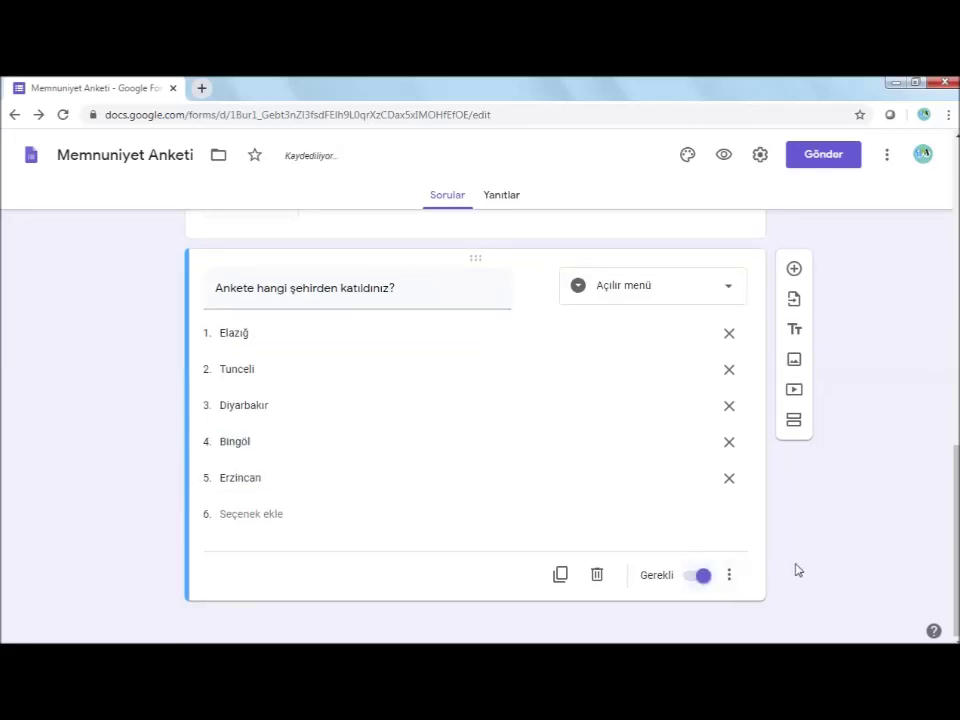
scroll(814, 536, "up", 2)
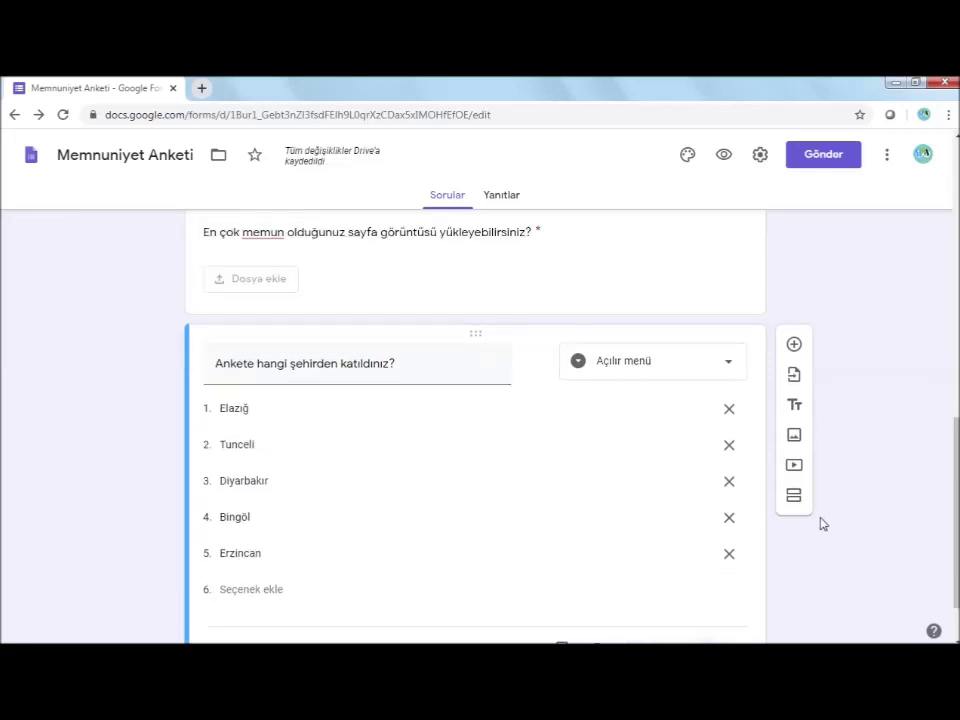
scroll(821, 488, "up", 3)
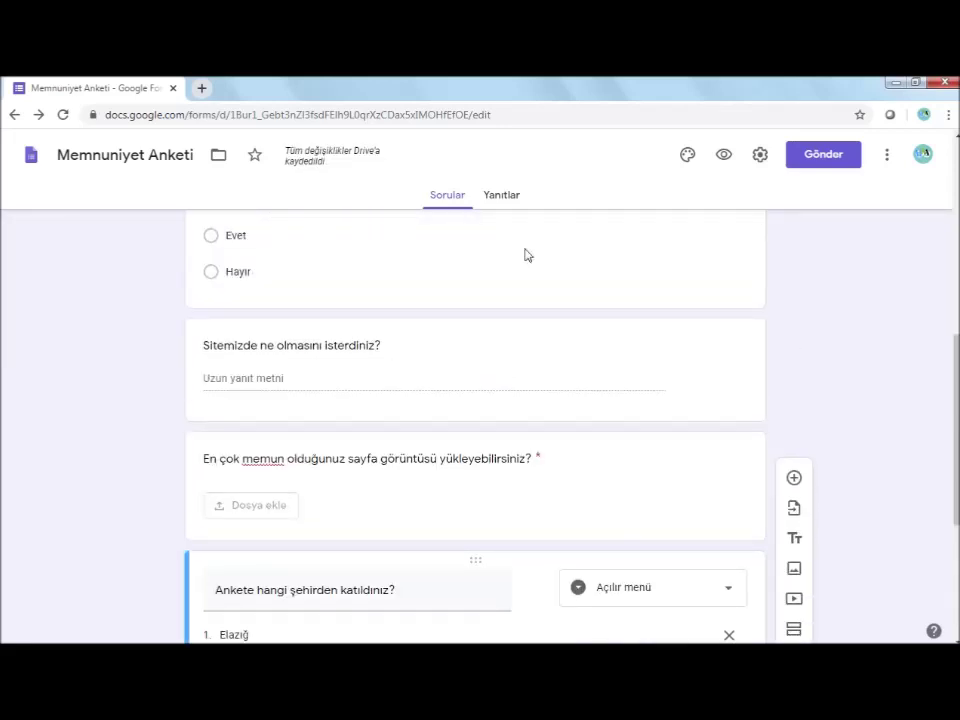
scroll(386, 386, "up", 3)
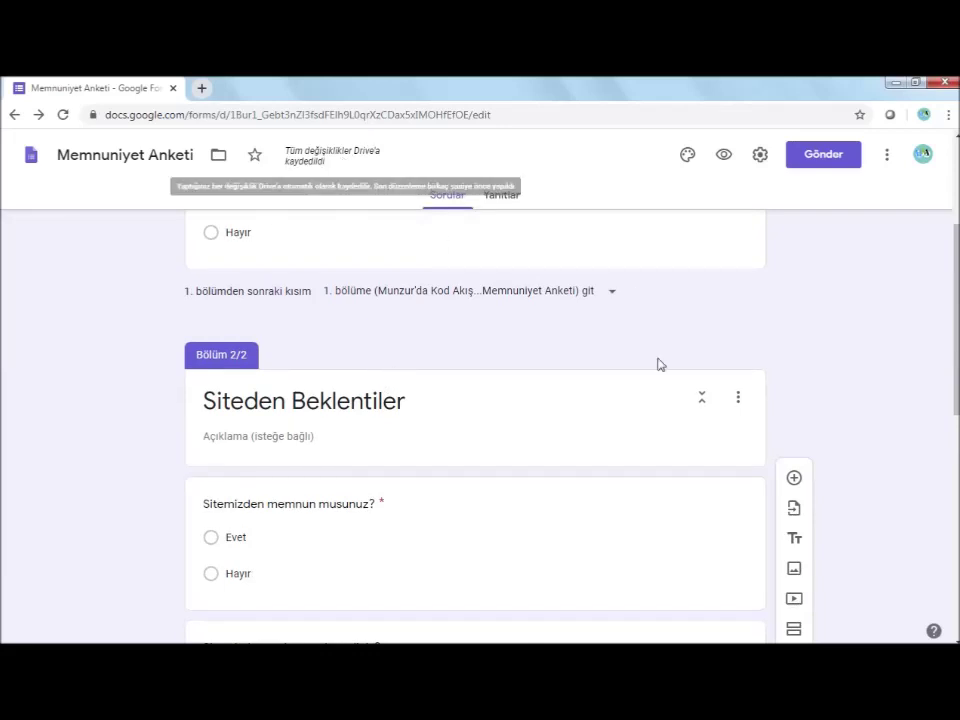
Open the Gönder dialog and enter the recipient's e-mail address
left_click(836, 158)
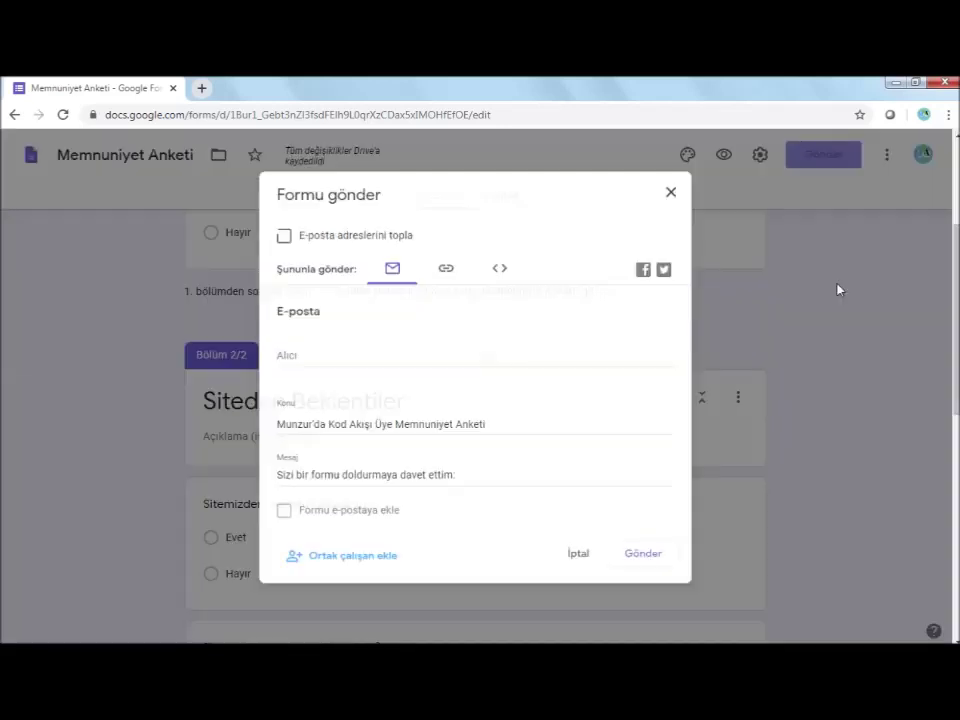
left_click(311, 348)
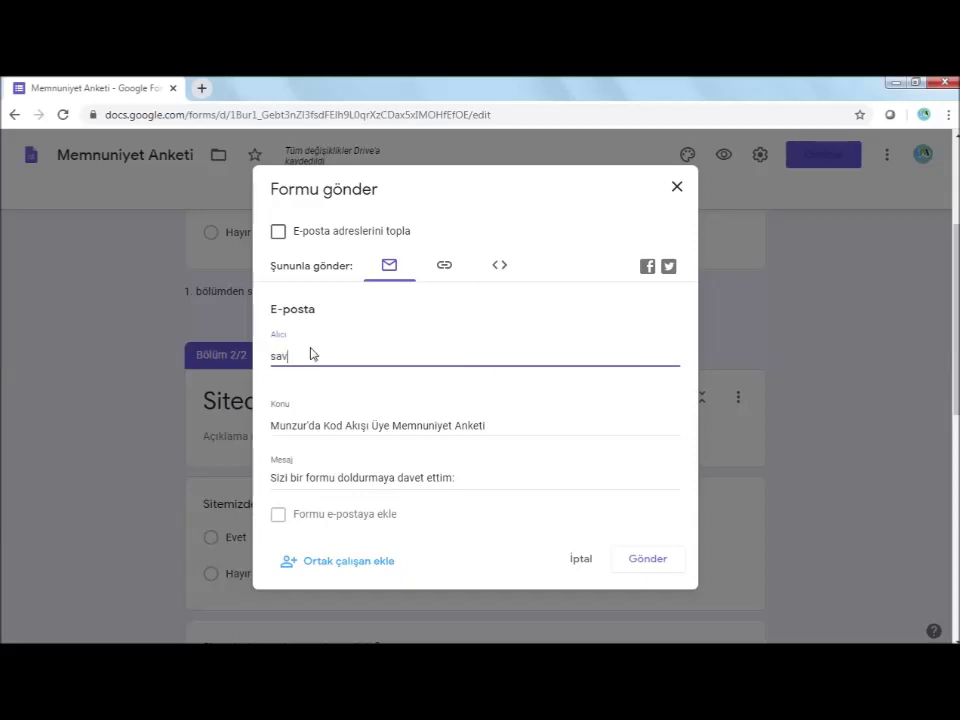
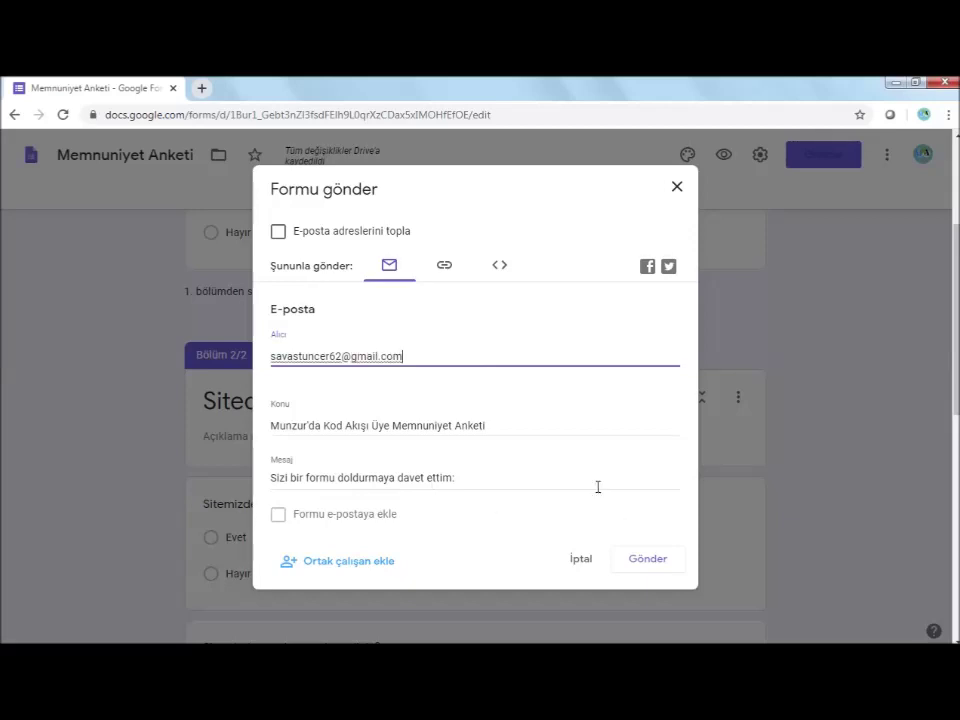
Generate a shortened forms.gle link with URL'yi kısalt and copy it
left_click(449, 278)
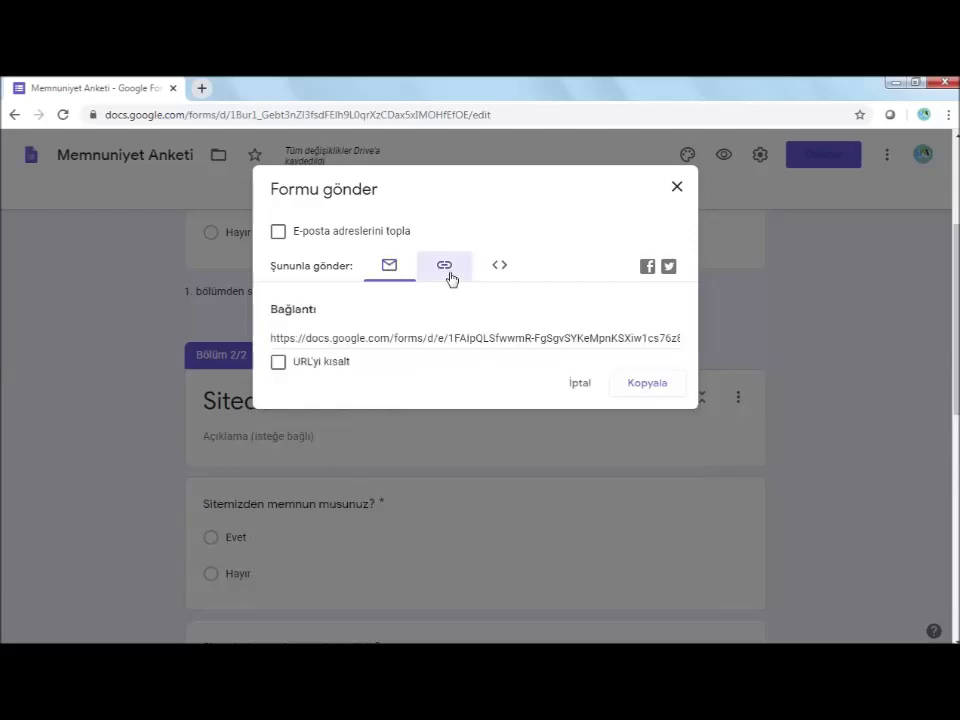
left_click(278, 362)
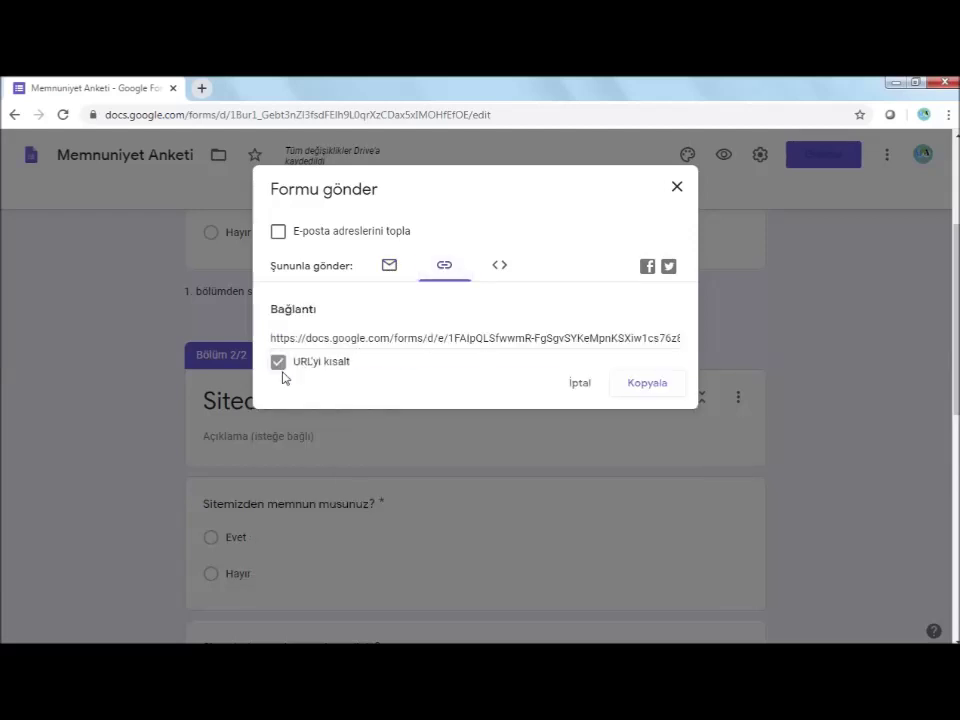
right_click(363, 336)
left_click(415, 352)
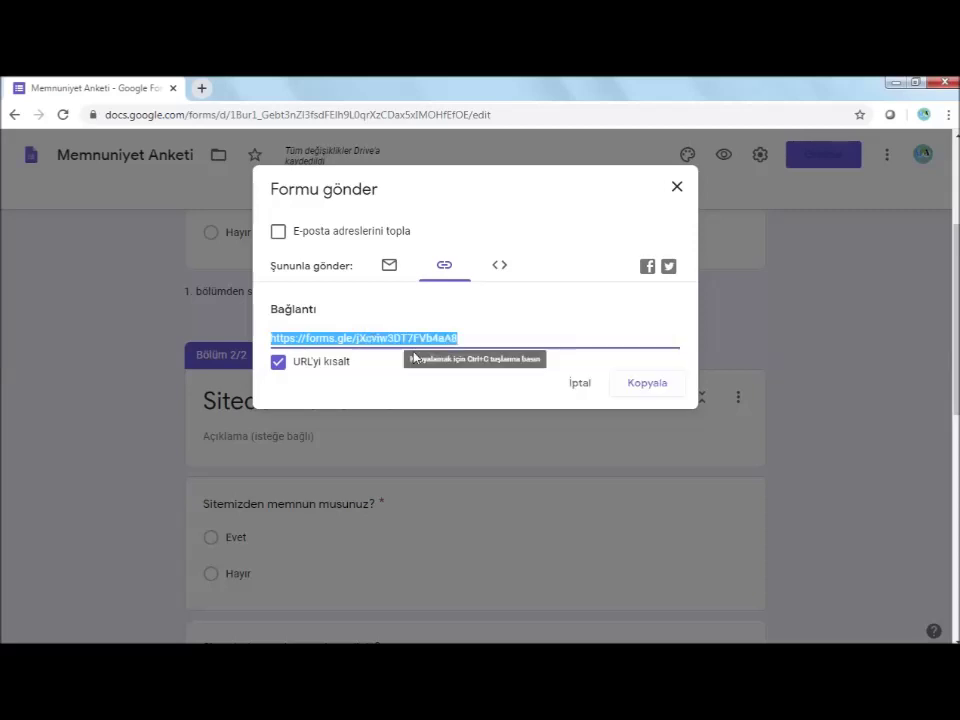
Load the copied forms.gle link in a new Chrome tab and bookmark the survey
left_click(200, 88)
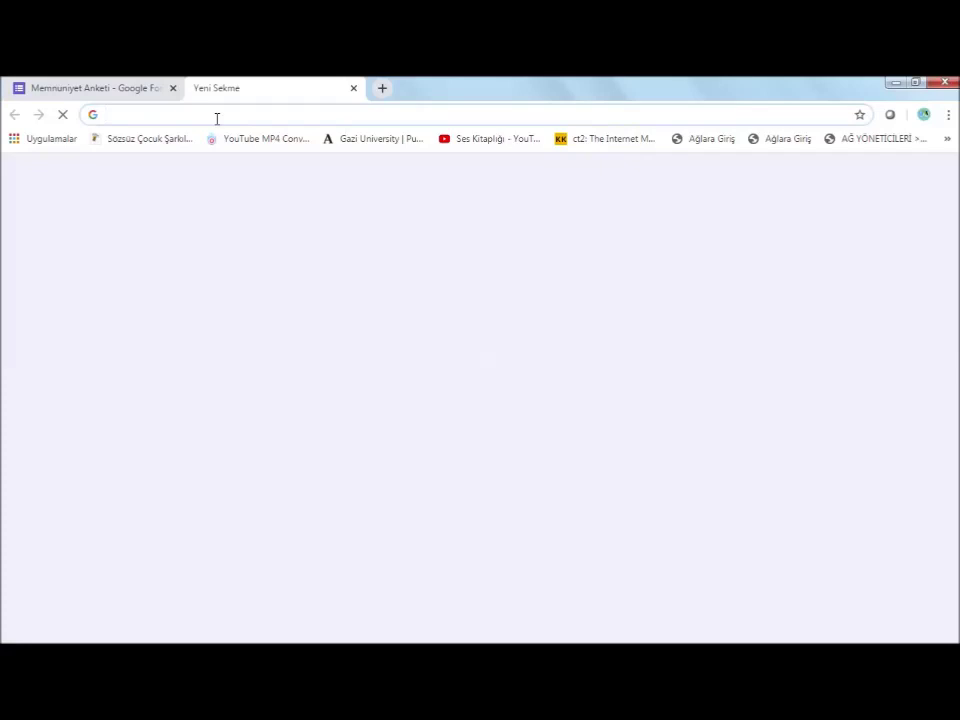
type("https://forms.gle/jXcviw3DT7FVb4aA8")
key("Return")
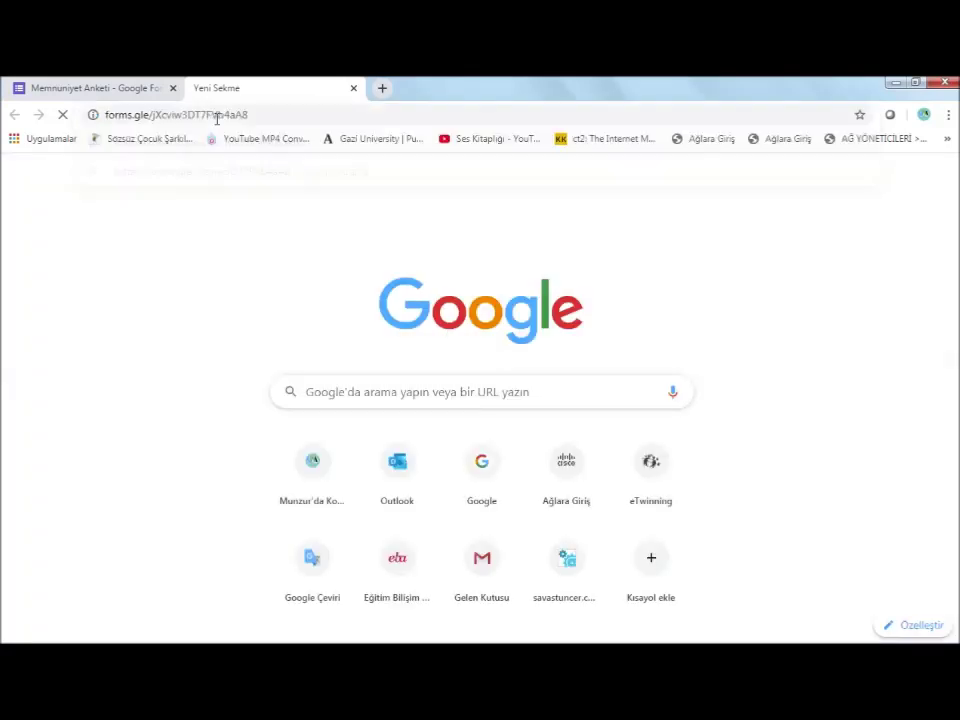
left_click(860, 117)
left_click(767, 253)
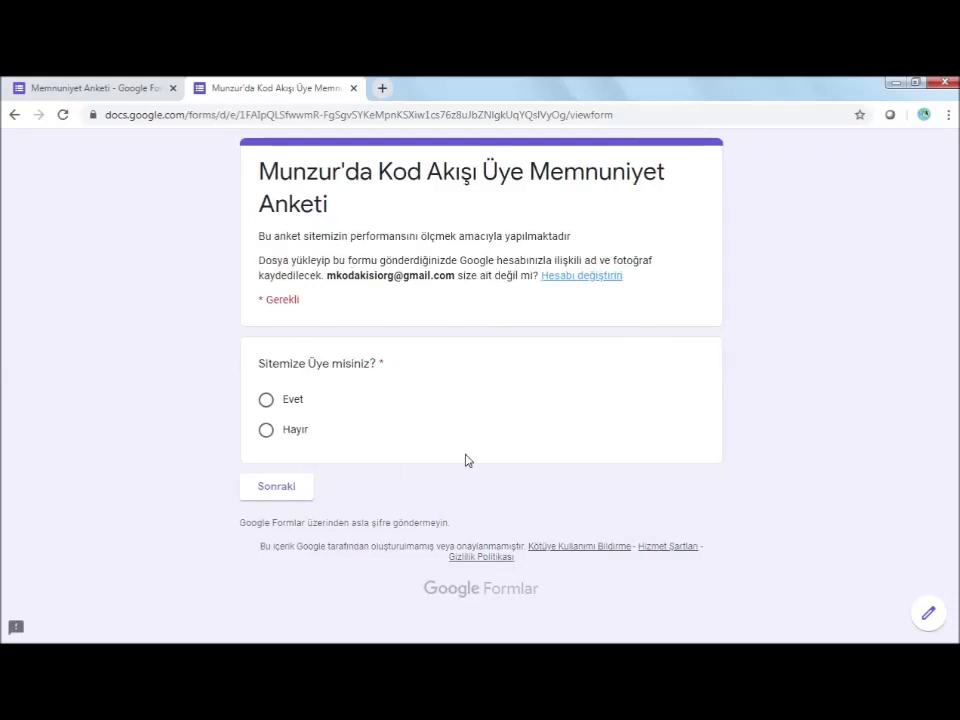
In the live survey, answer Evet to the membership question and go to the next page
left_click(113, 93)
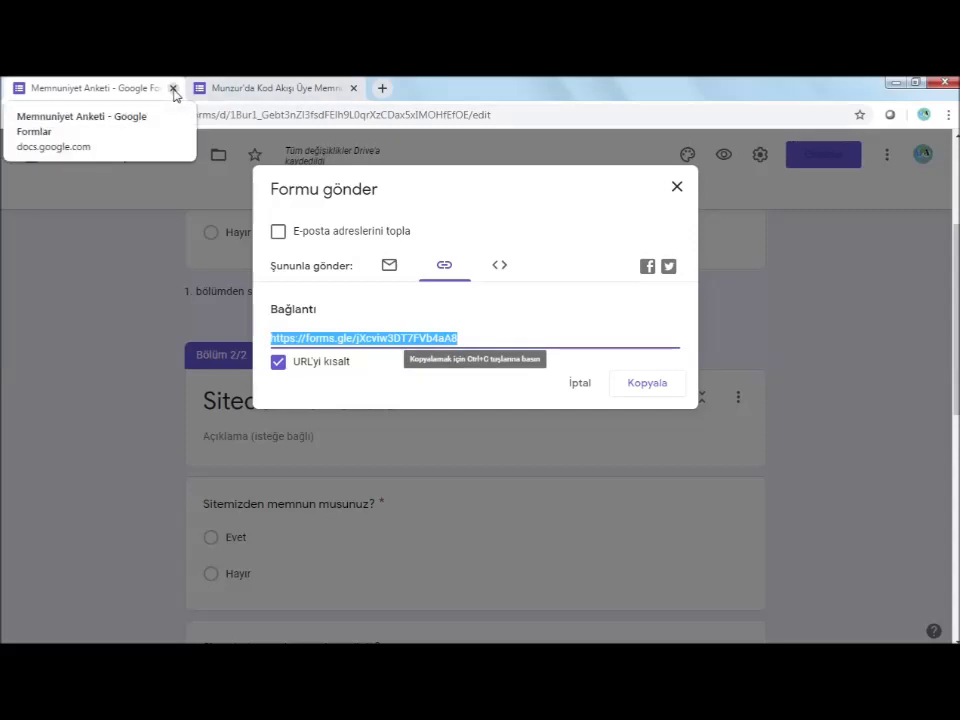
left_click(287, 92)
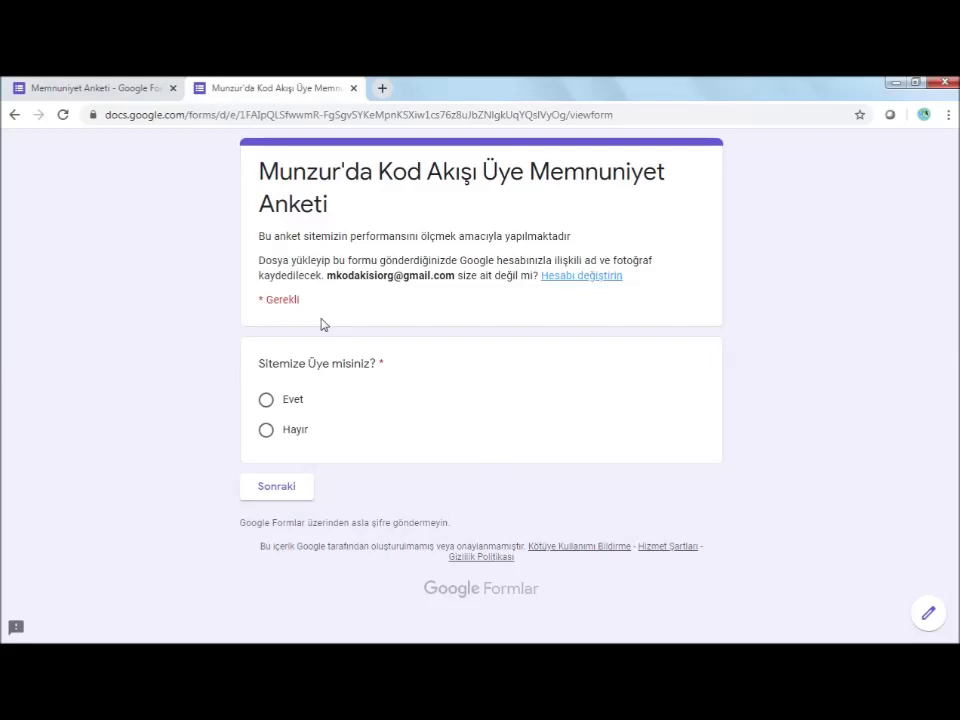
left_click(267, 402)
left_click(292, 489)
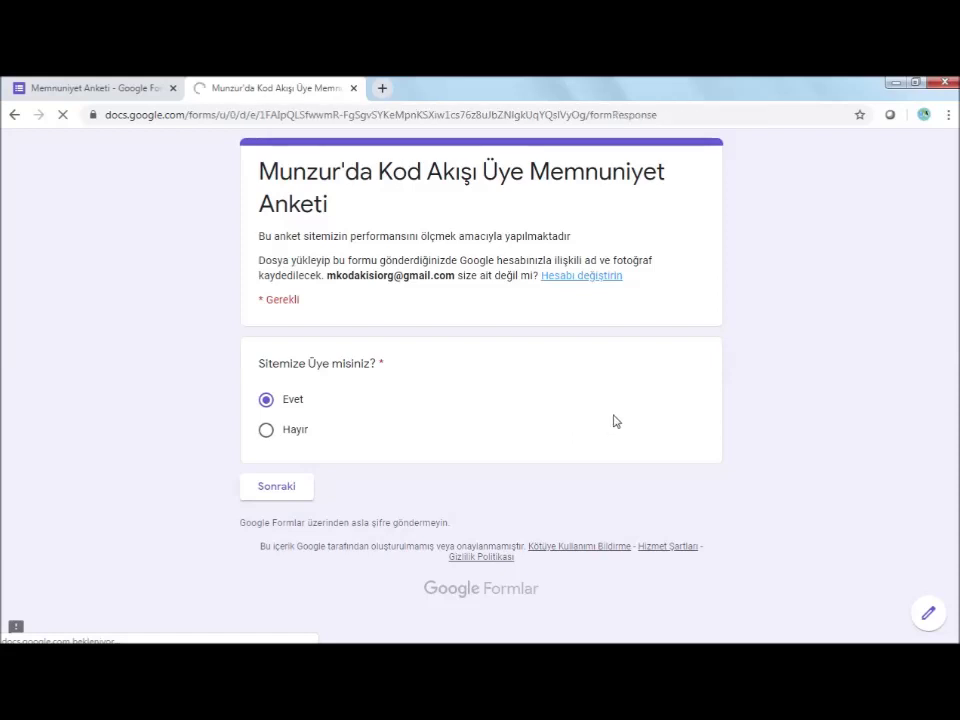
Answer Evet for satisfaction and suggest 'Daha çok teknoloji paylaşımı'
scroll(640, 404, "down", 2)
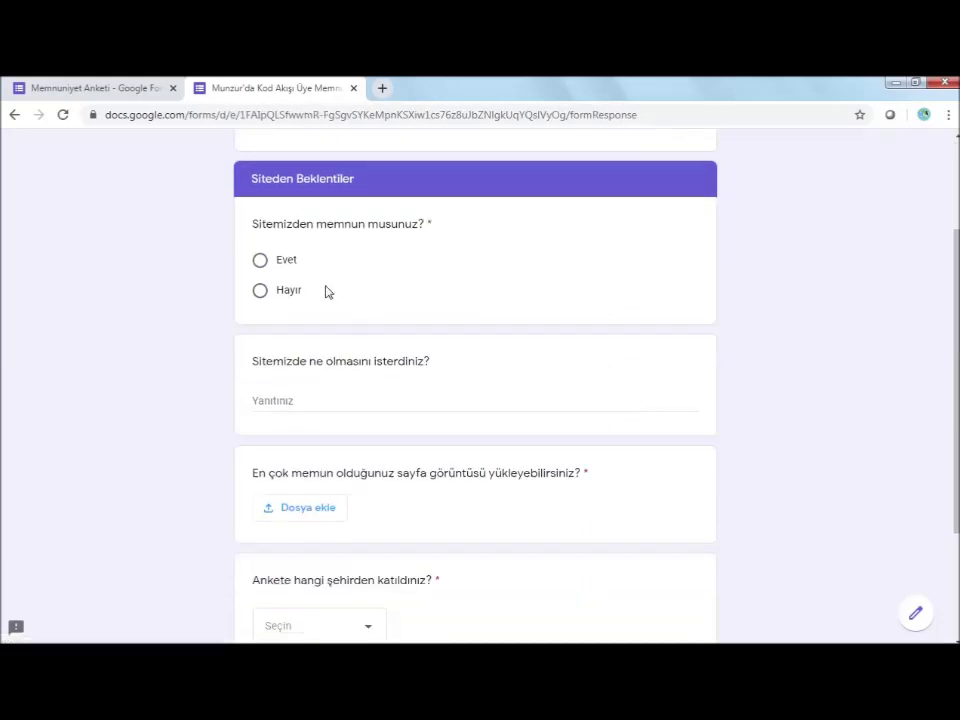
left_click(264, 266)
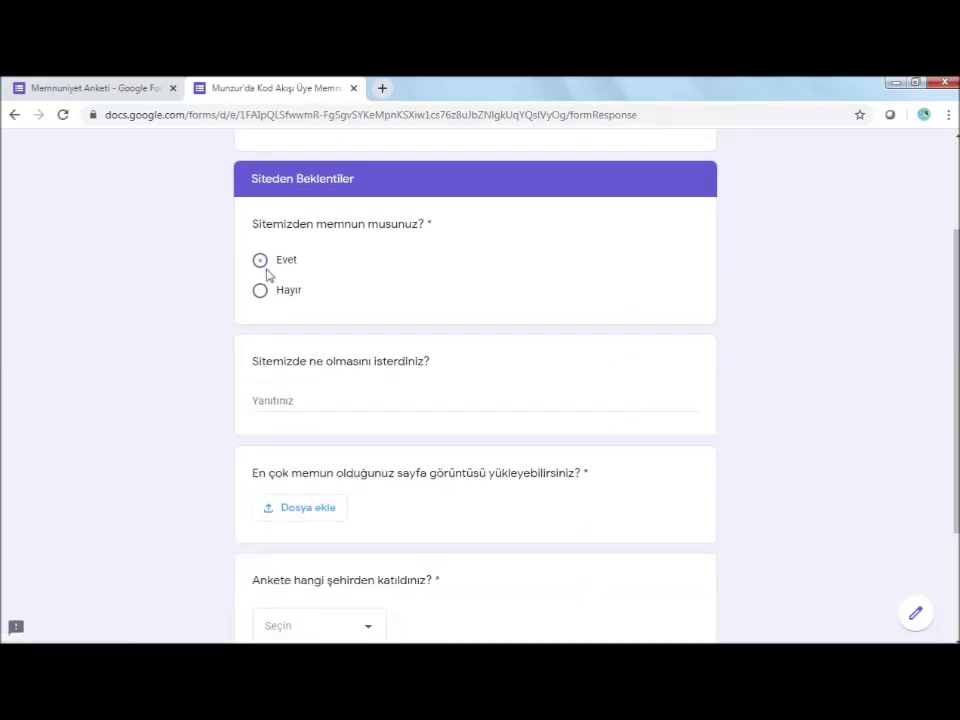
left_click(275, 400)
type("Daha çok teknoloji")
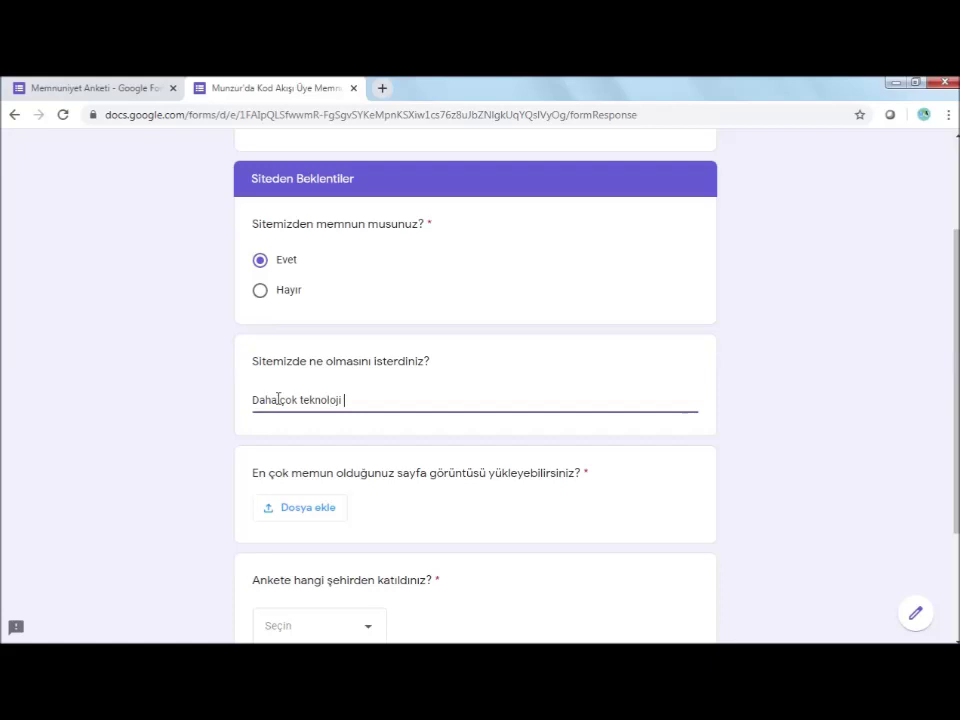
type(" paylaşımı")
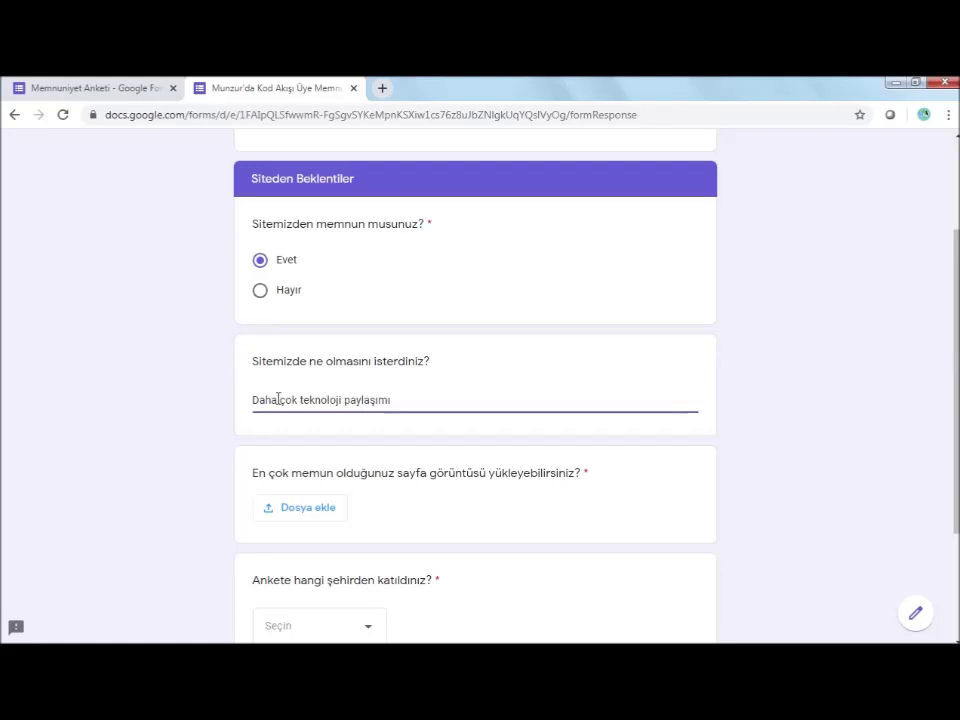
scroll(534, 484, "down", 3)
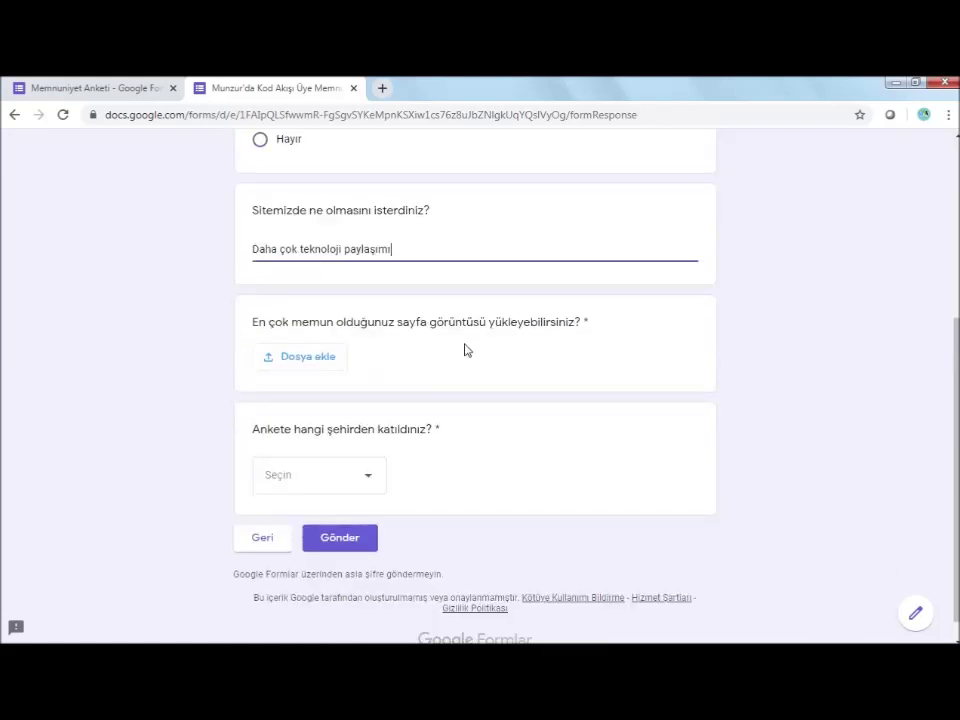
Upload Adsız1.png from the computer to the screenshot question
left_click(313, 359)
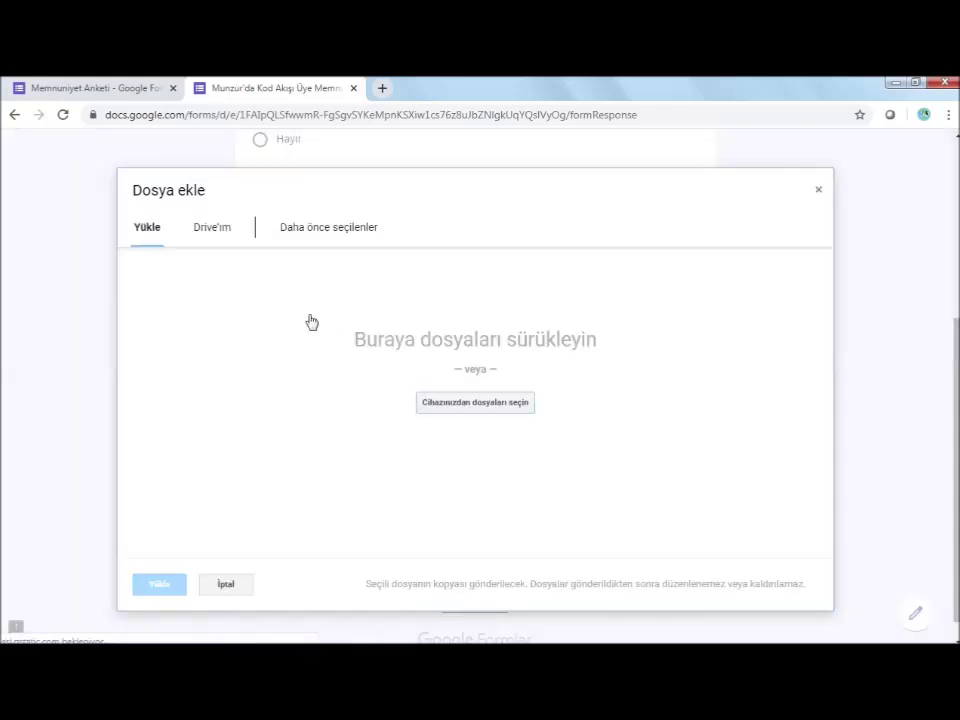
left_click(461, 410)
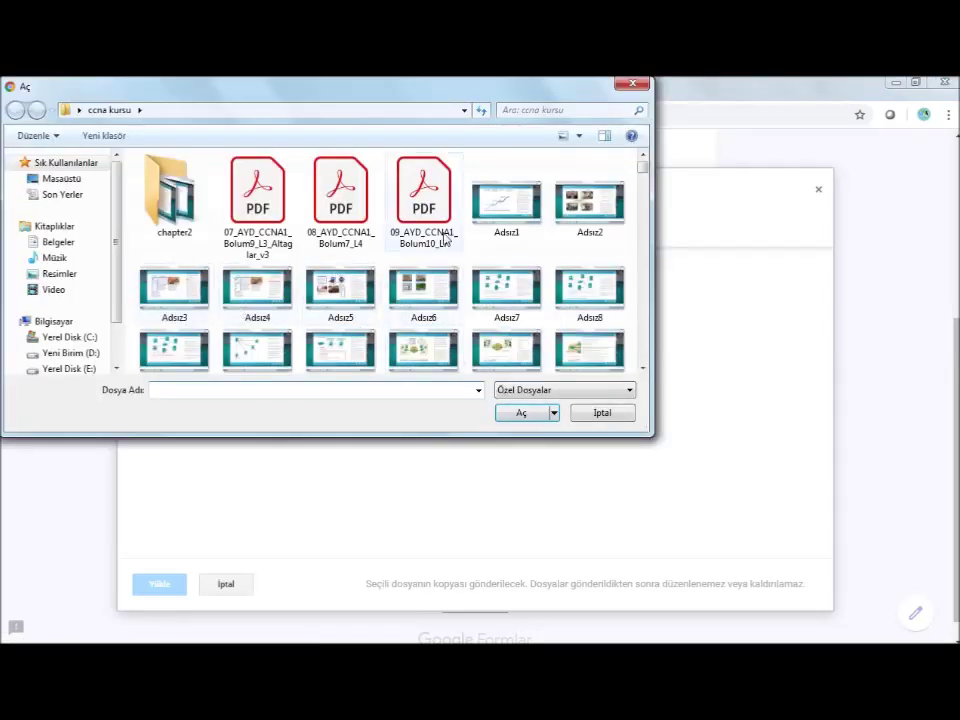
left_click(507, 200)
left_click(524, 412)
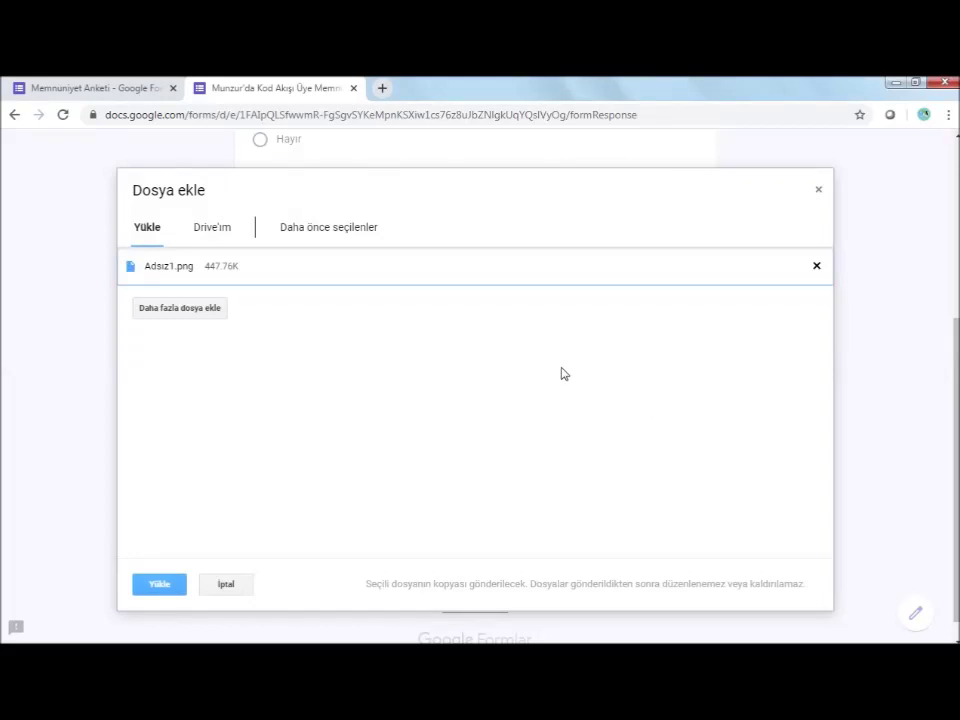
left_click(164, 587)
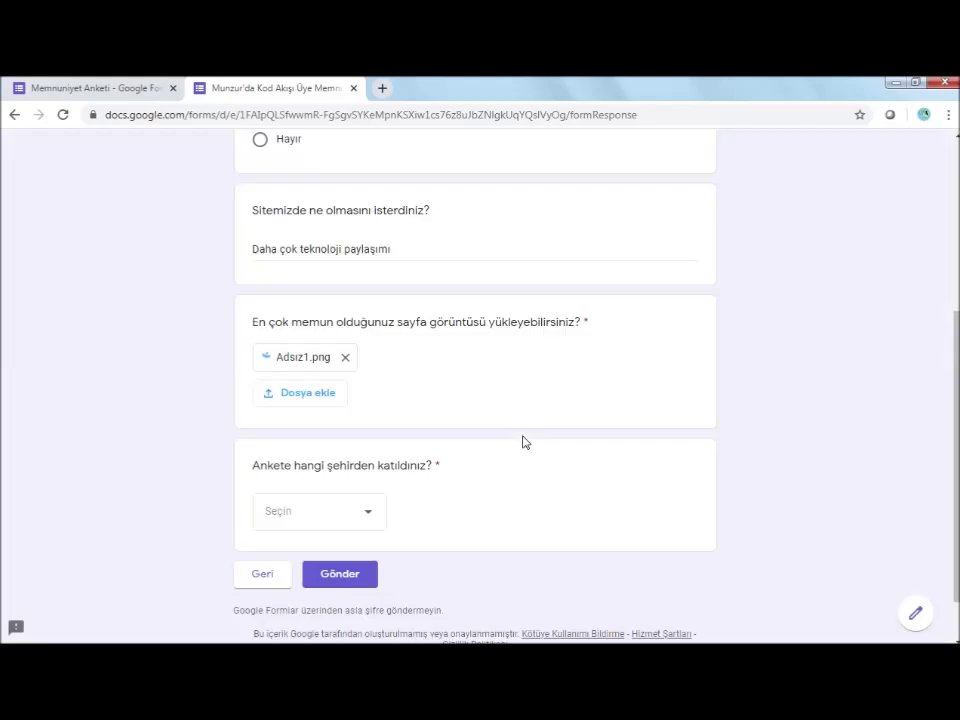
Choose Tunceli as the city and submit the first test response
scroll(480, 435, "down", 1)
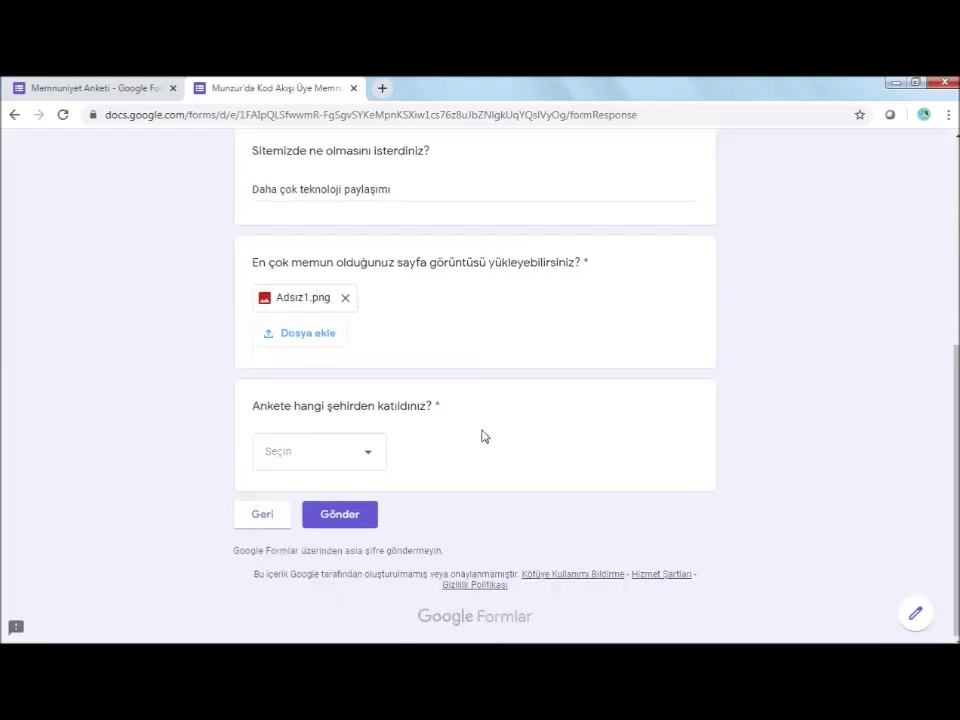
left_click(374, 453)
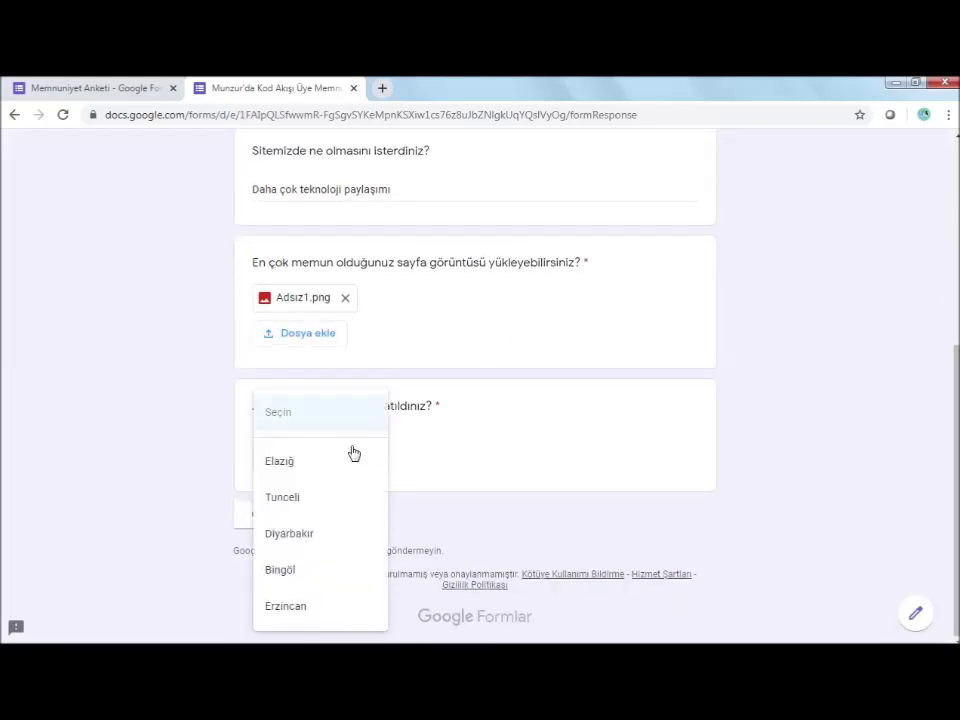
left_click(298, 500)
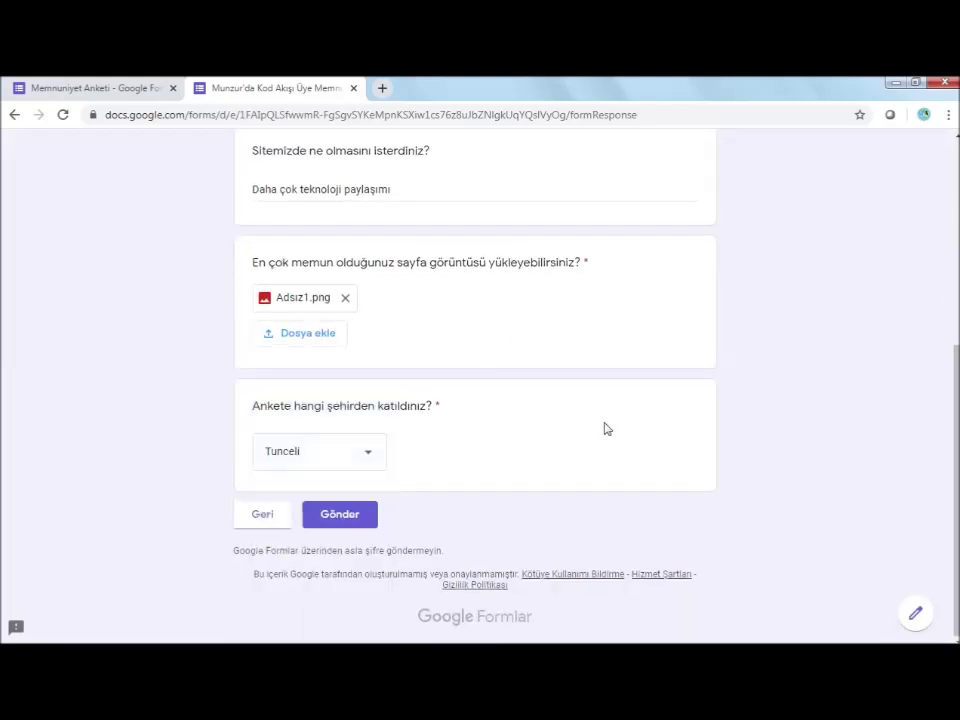
left_click(355, 516)
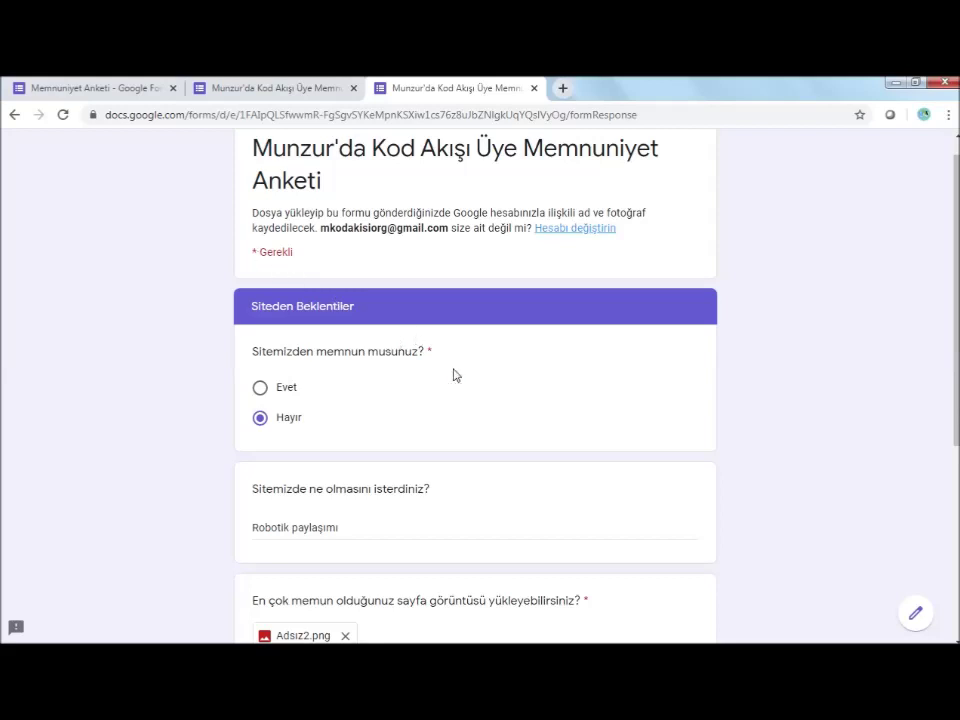
Submit the second test response and return to the form editor
scroll(443, 370, "down", 3)
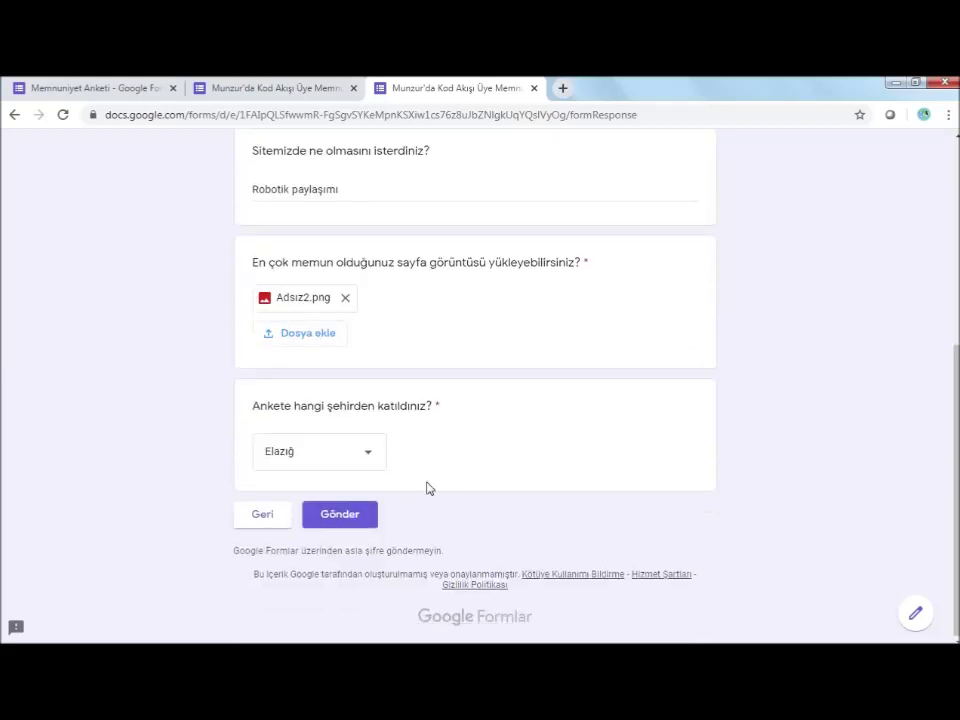
left_click(358, 526)
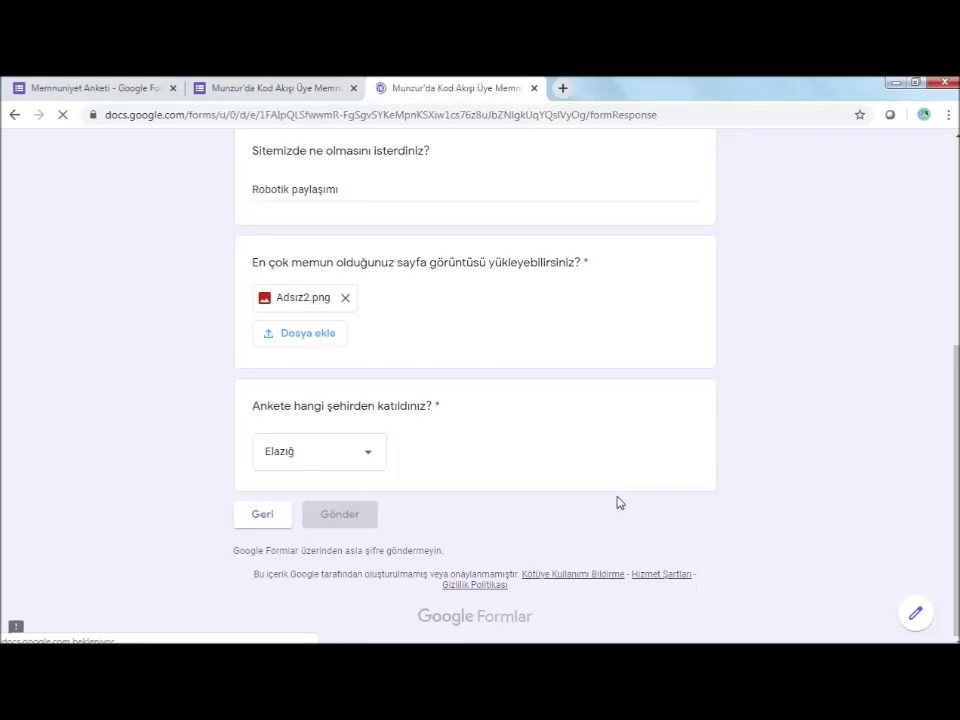
left_click(85, 87)
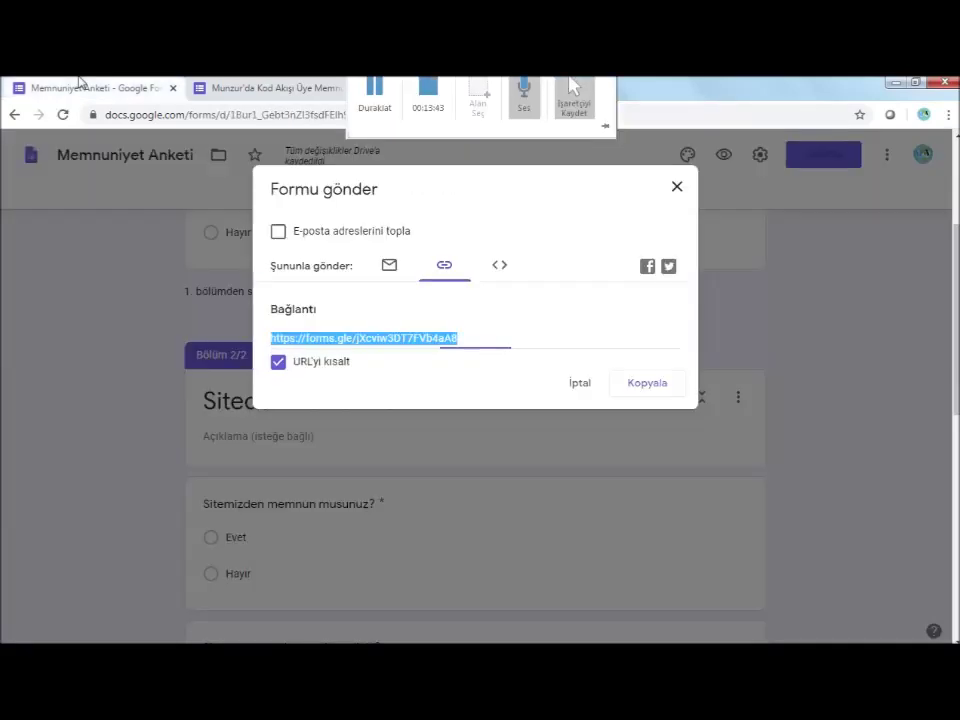
Close 'Formu gönder' and scroll through the Yanıtlar Özet charts for the 2 responses
left_click(677, 189)
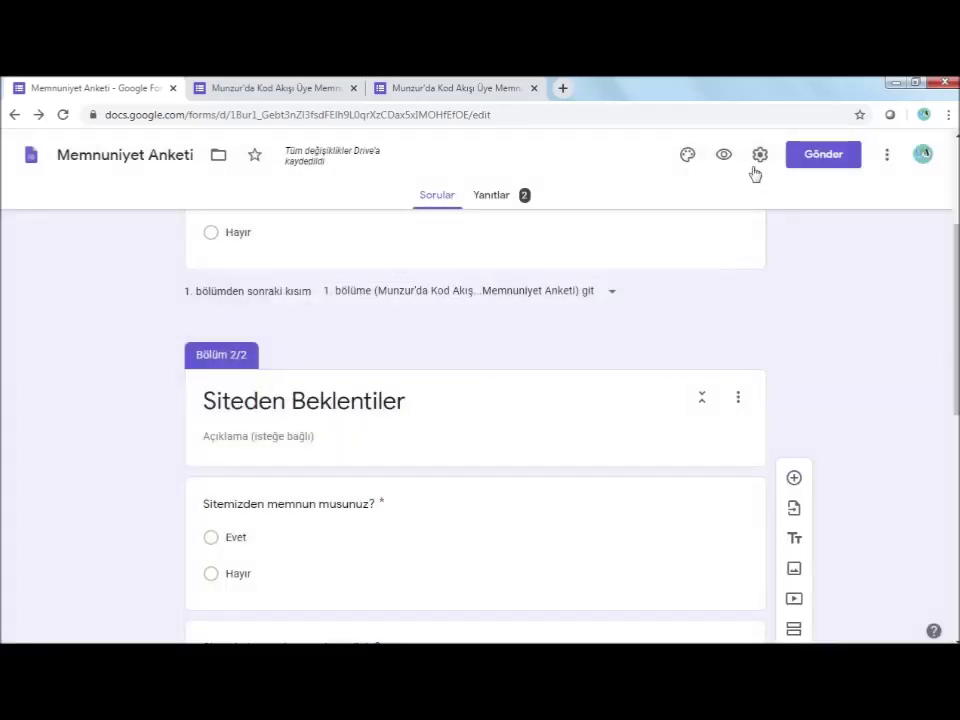
left_click(497, 196)
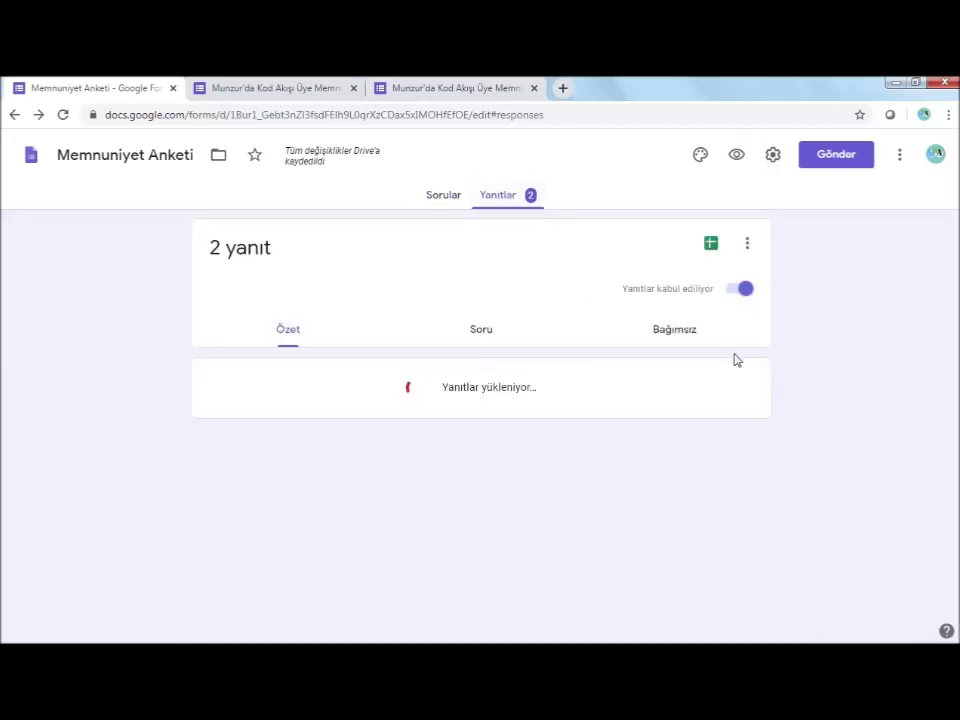
scroll(735, 360, "down", 1)
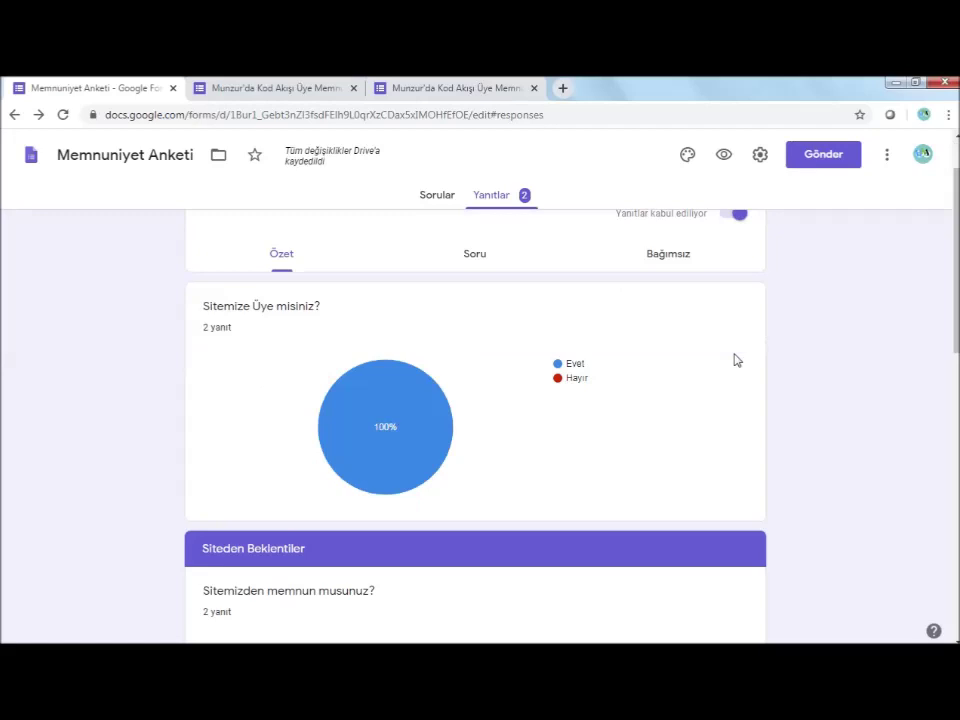
scroll(736, 361, "down", 1)
scroll(737, 362, "up", 1)
scroll(253, 304, "down", 4)
mouse_move(432, 410)
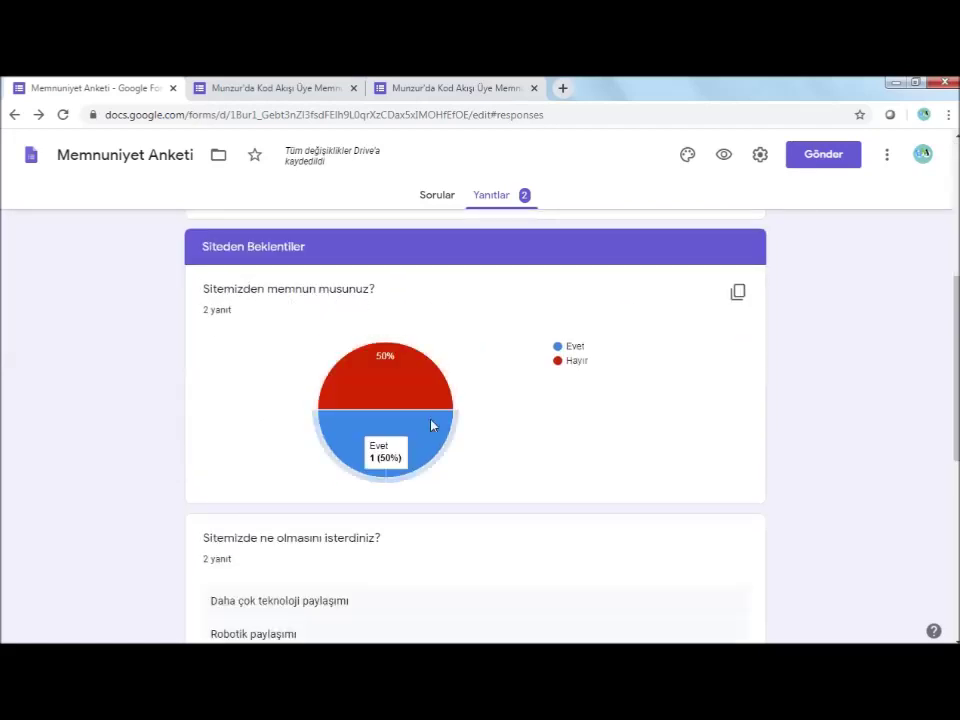
scroll(484, 416, "down", 2)
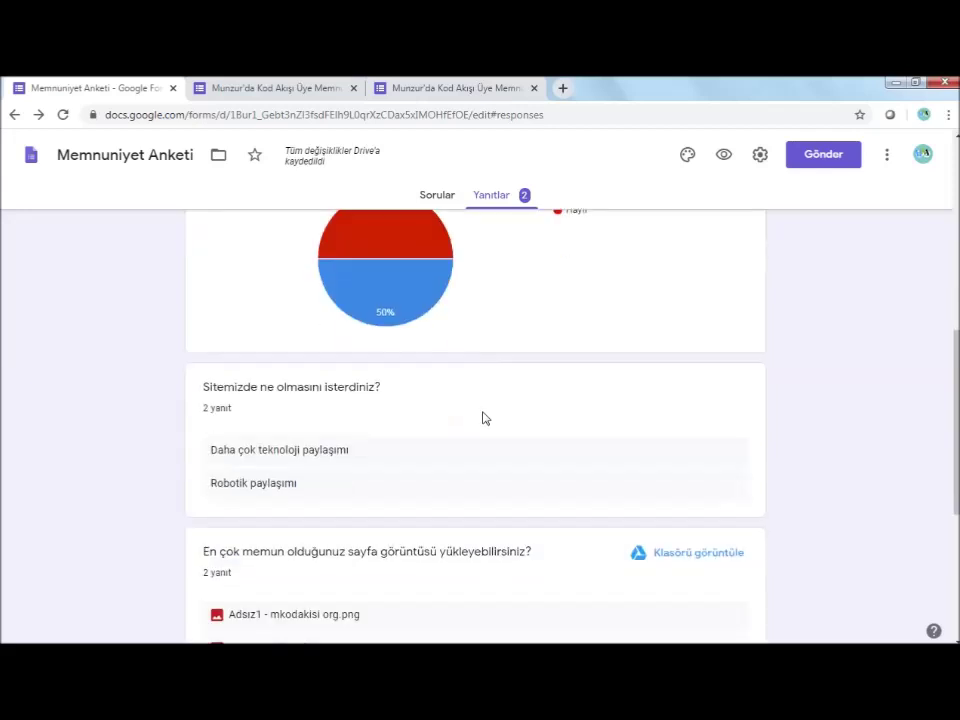
scroll(464, 426, "down", 1)
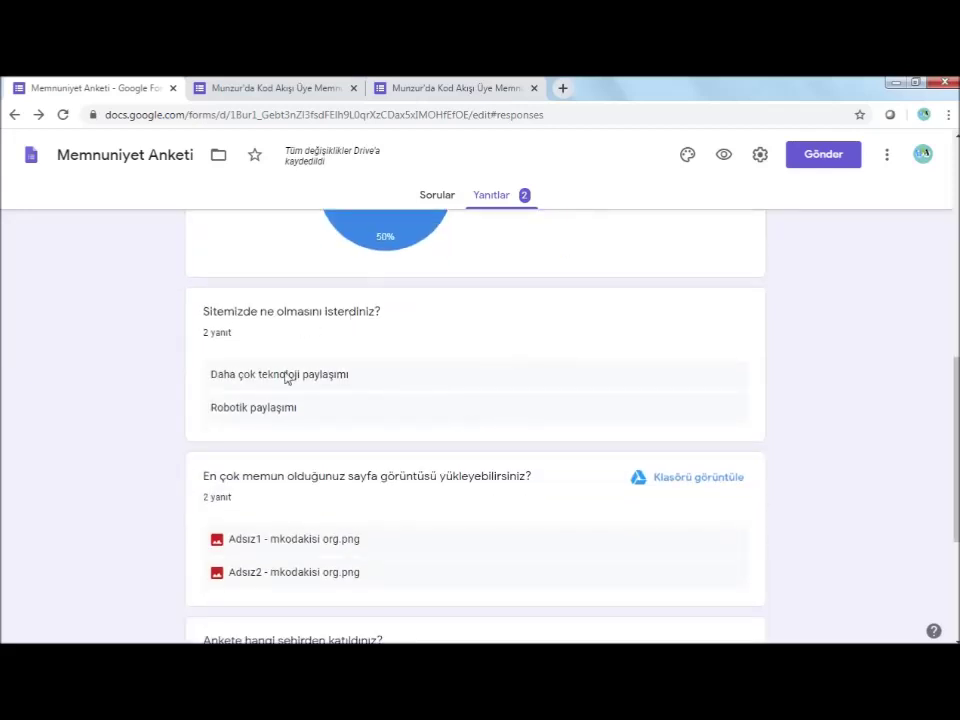
scroll(265, 404, "down", 2)
scroll(280, 315, "up", 1)
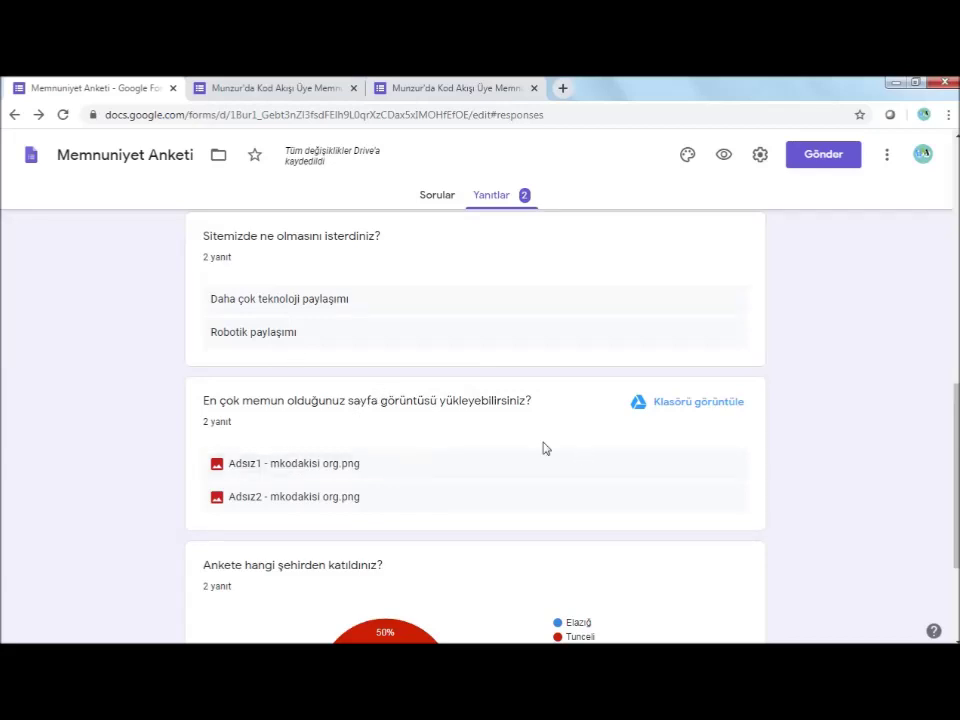
scroll(328, 394, "down", 1)
scroll(452, 477, "down", 2)
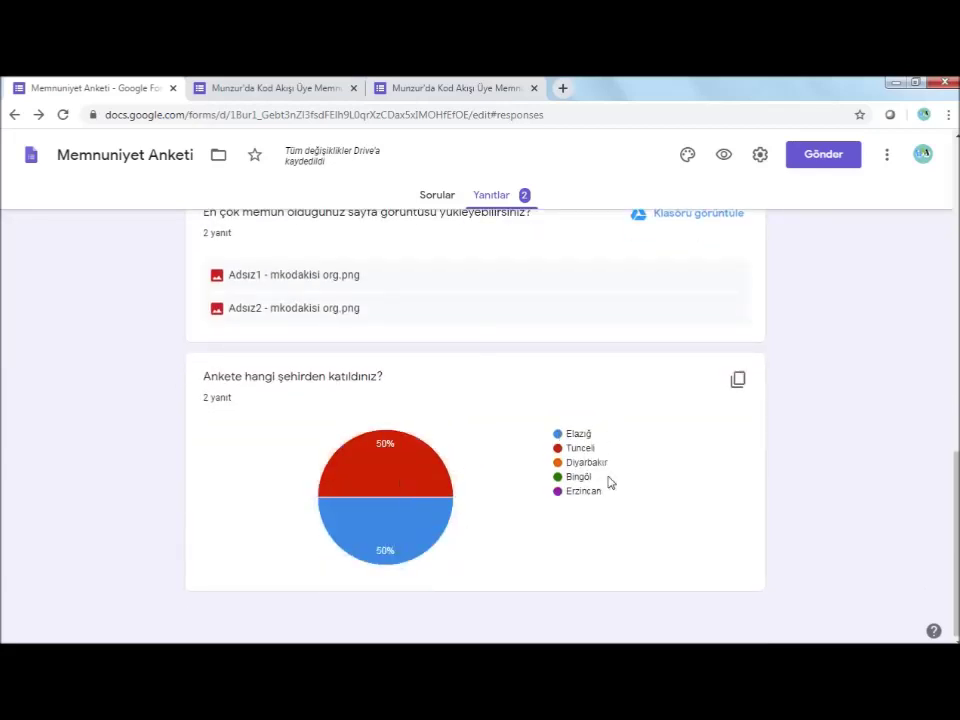
scroll(741, 480, "up", 10)
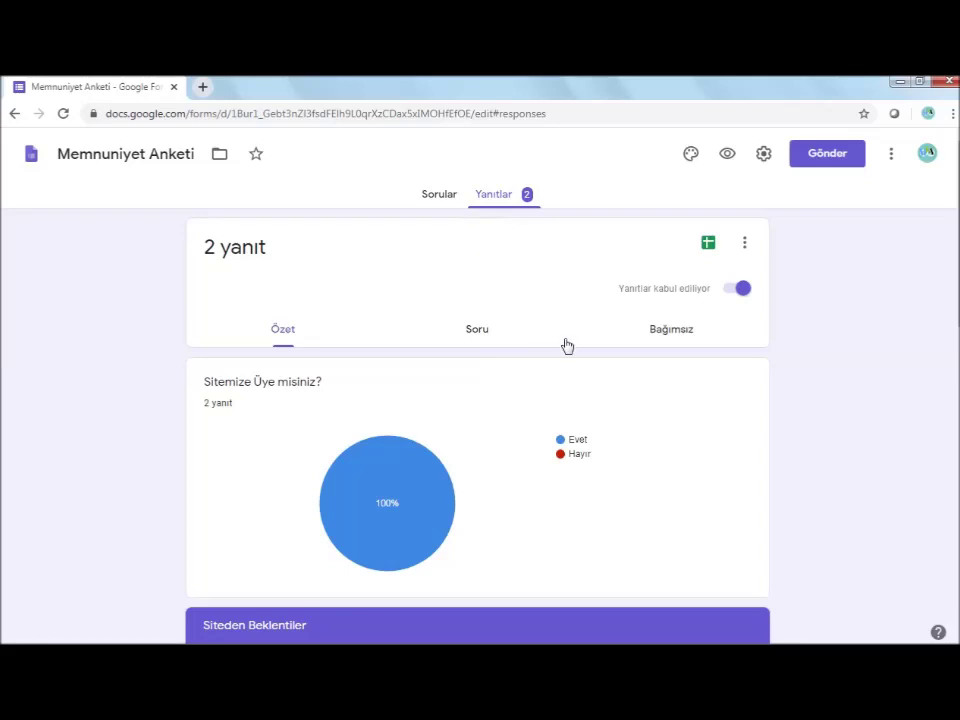
Download all responses via 'Yanıtları indir (.csv)'
scroll(560, 350, "down", 2)
scroll(505, 429, "up", 2)
left_click(745, 246)
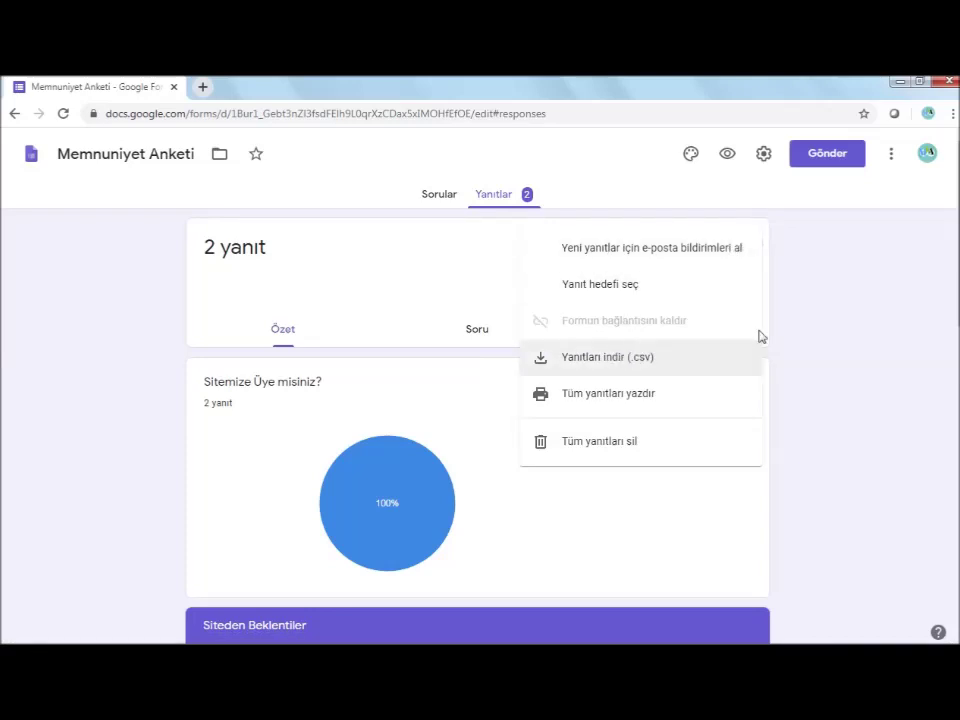
left_click(801, 313)
left_click(744, 246)
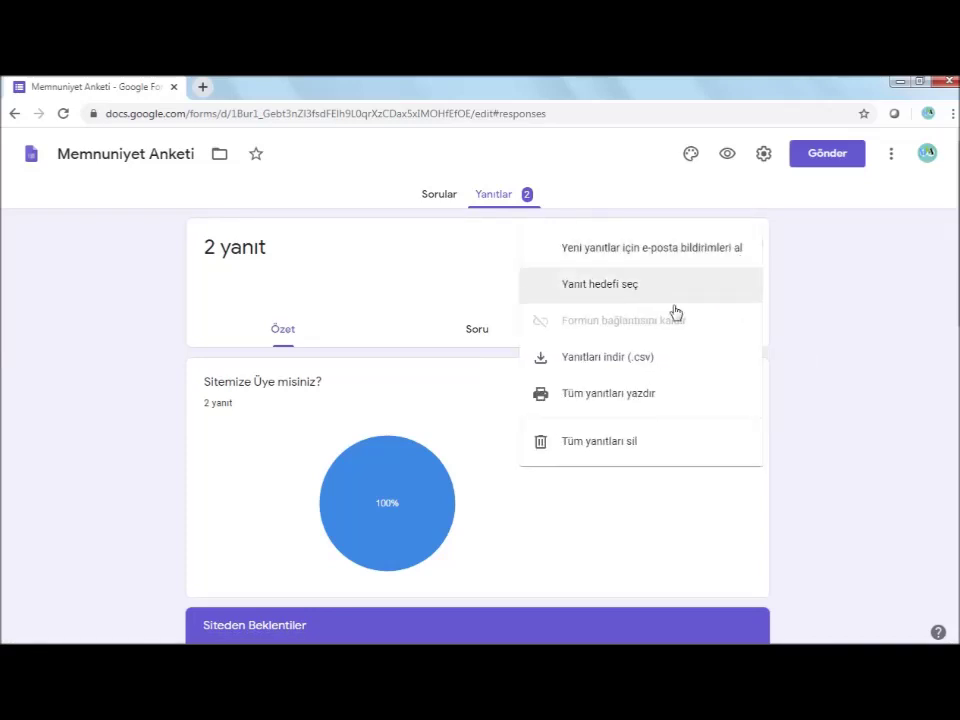
left_click(617, 358)
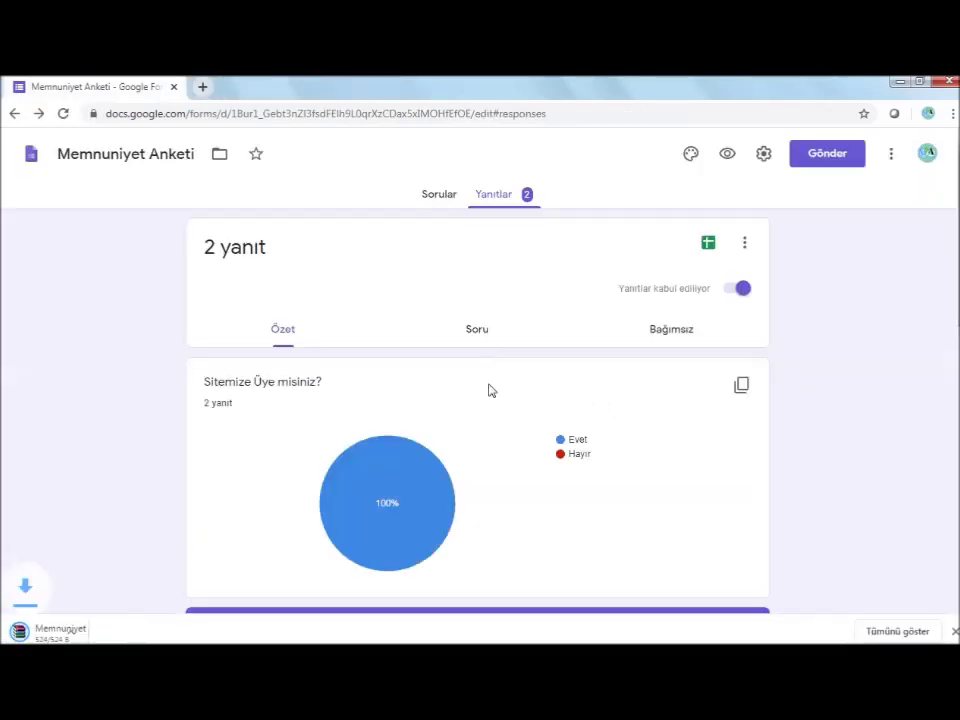
Open the downloaded archive, check Memnuniyet Anketi.csv, and close WinRAR
left_click(86, 633)
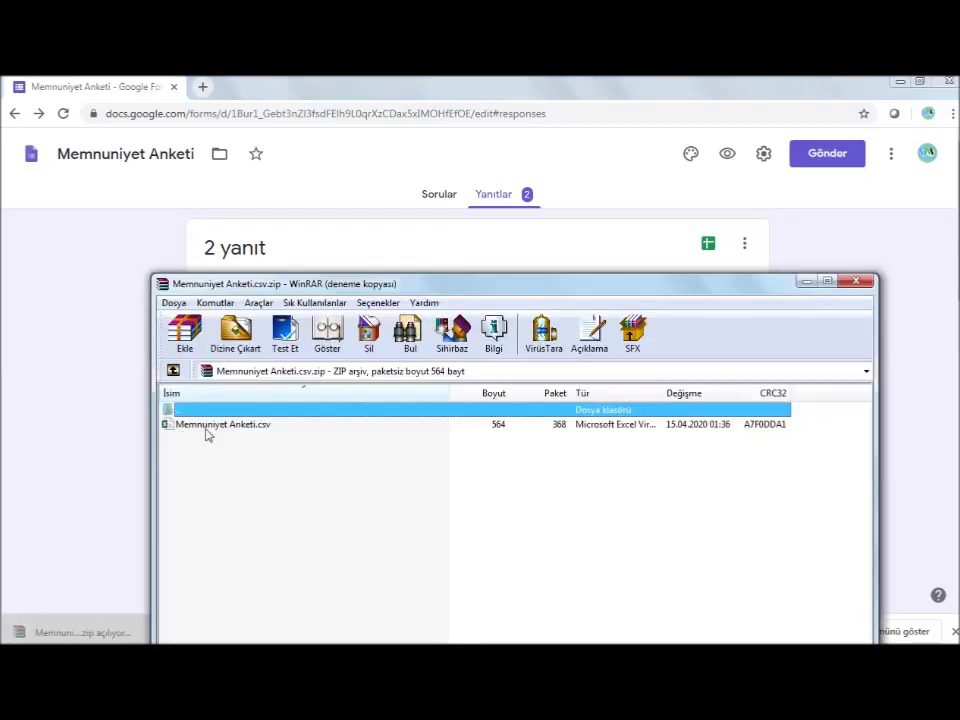
left_click(207, 428)
left_click(628, 422)
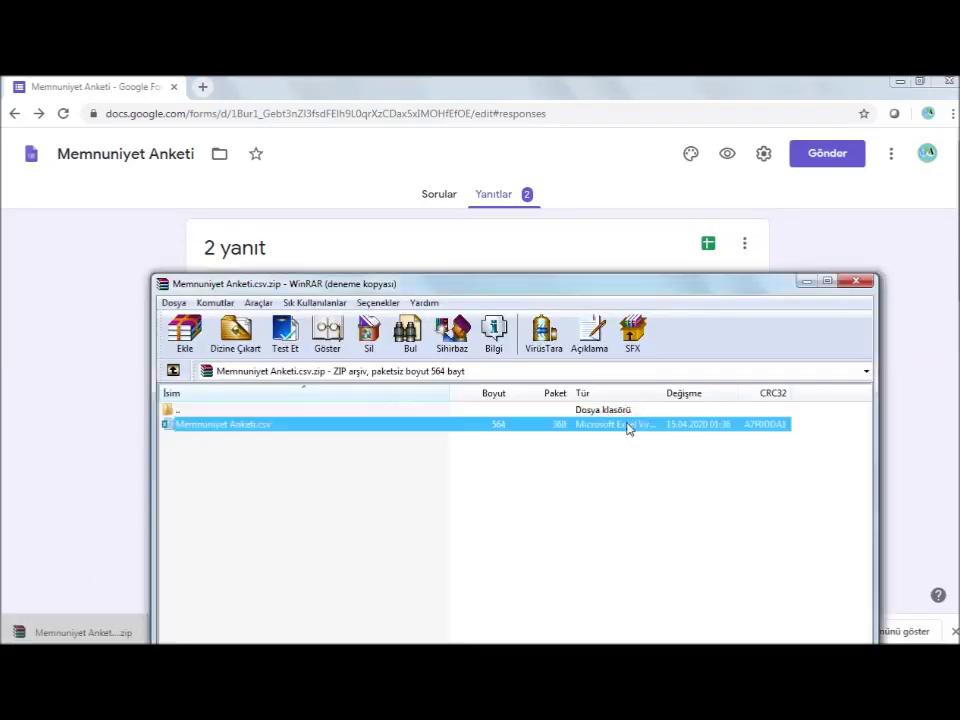
left_click(806, 281)
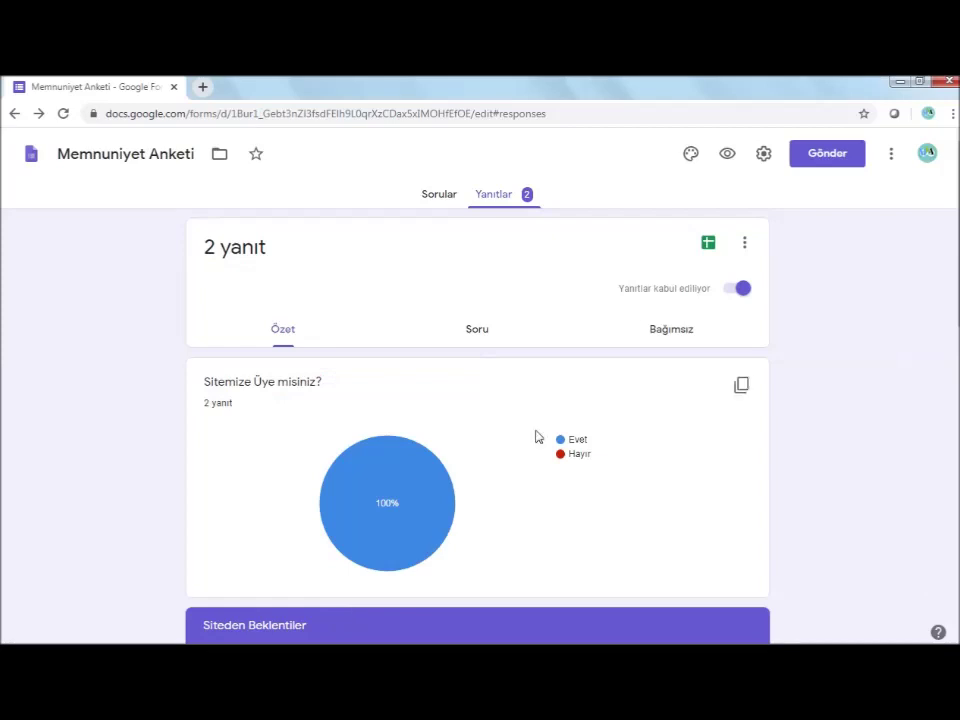
Link the responses to a new spreadsheet named 'Memnuniyet Anketi (Yanıtlar)'
left_click(706, 249)
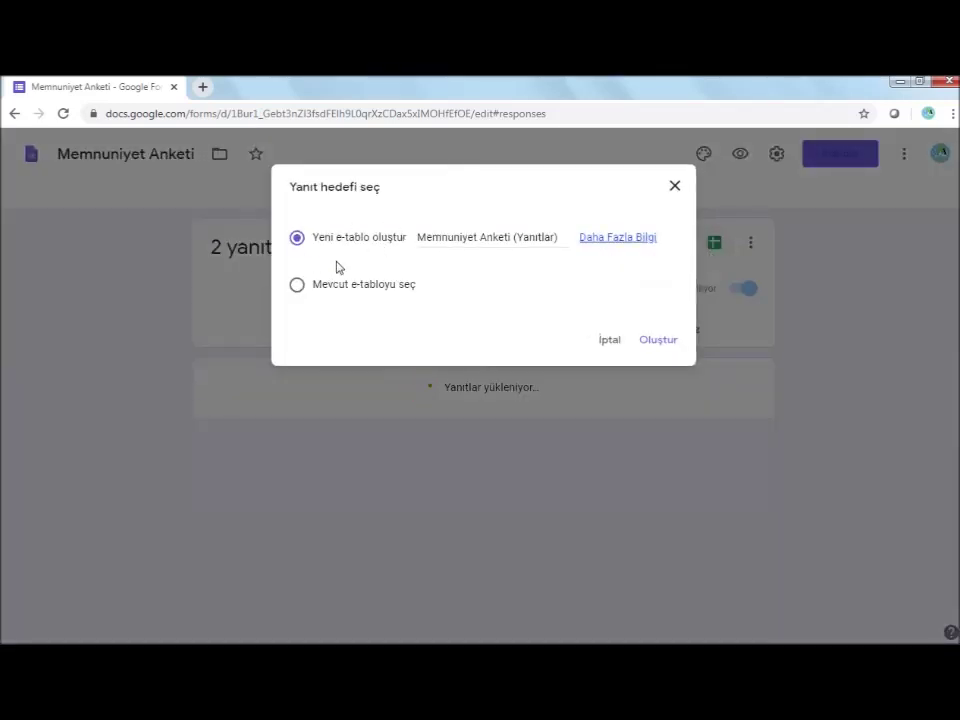
left_click(659, 343)
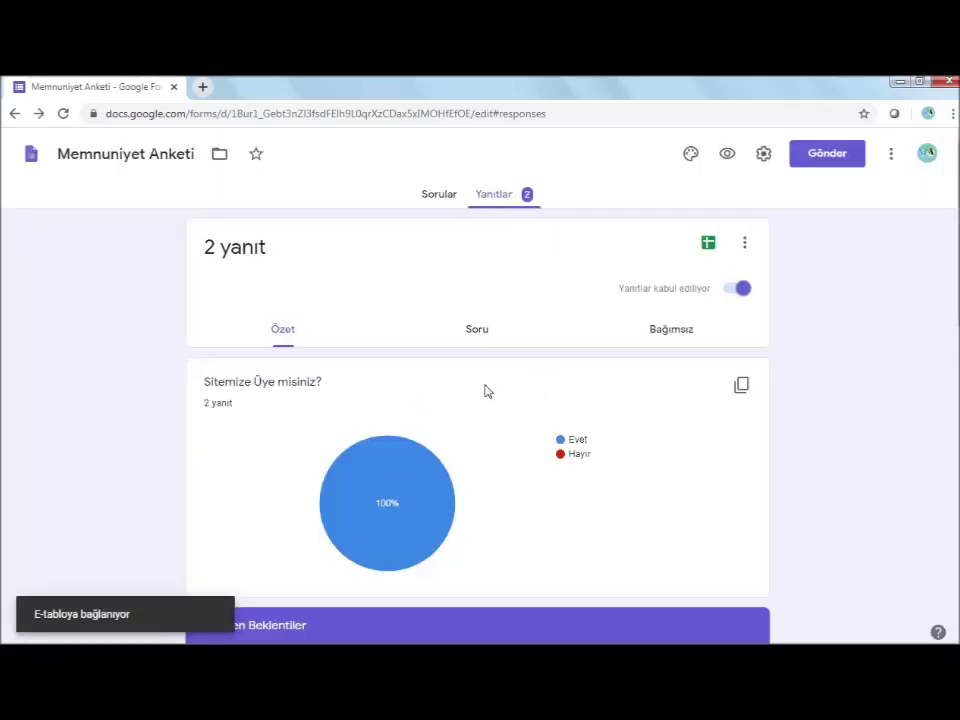